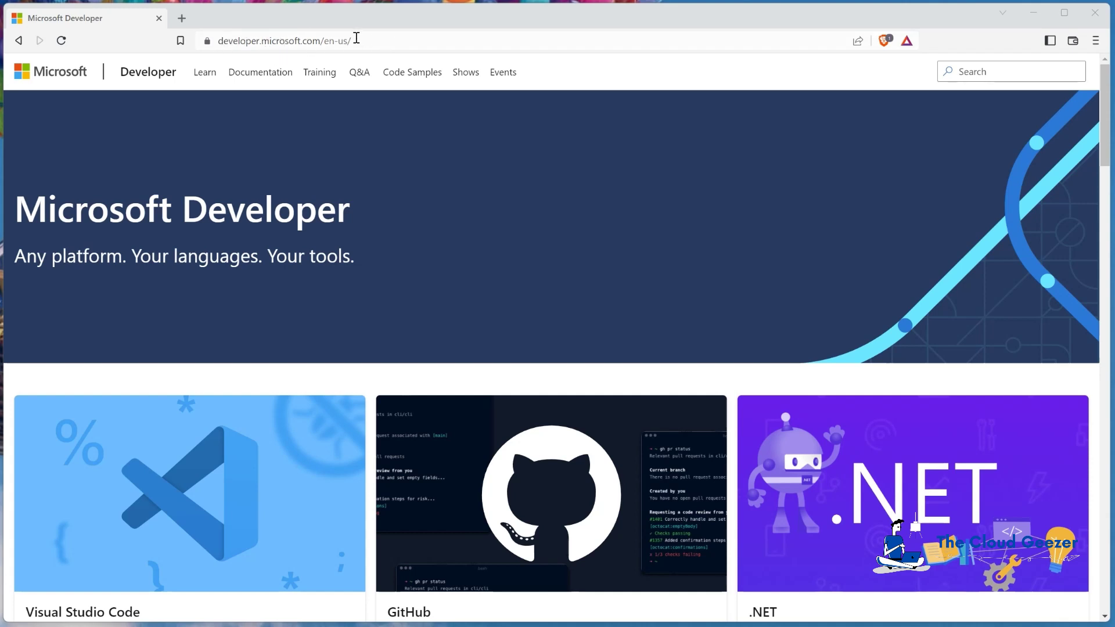
Load the Microsoft 365 Dev Center and start joining the Developer Program via Join now
click(386, 41)
click(388, 41)
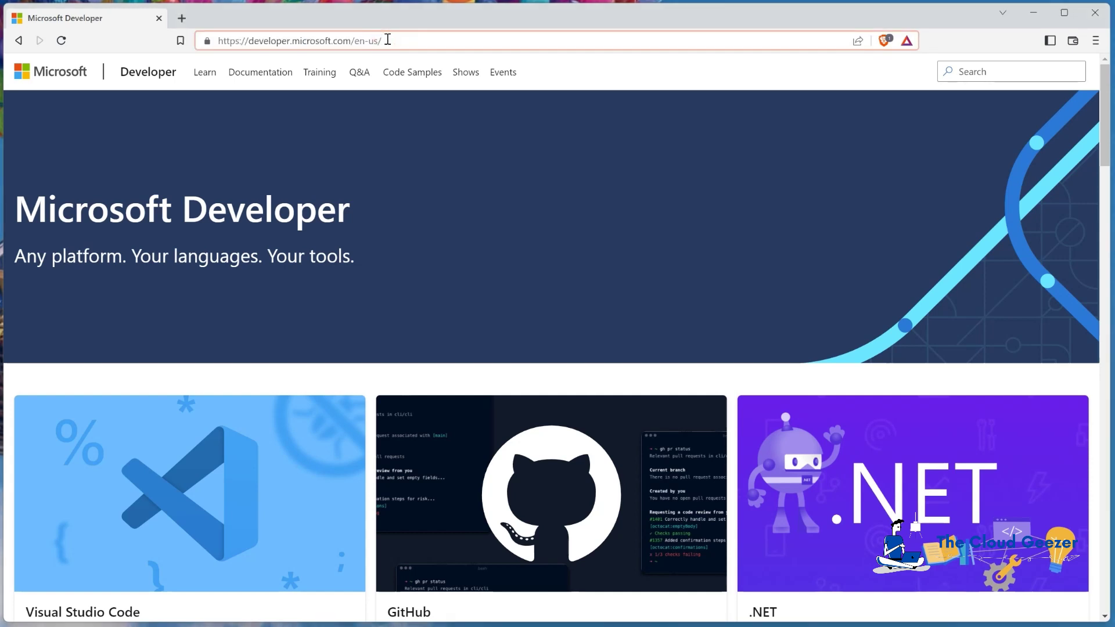
text(micr)
key(Return)
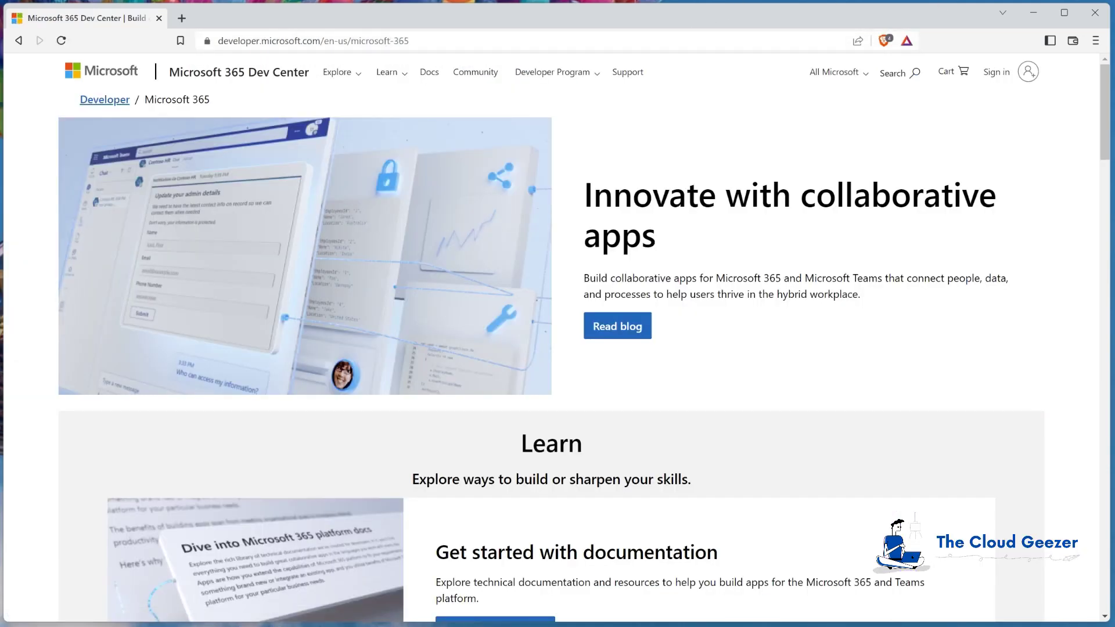
click(560, 74)
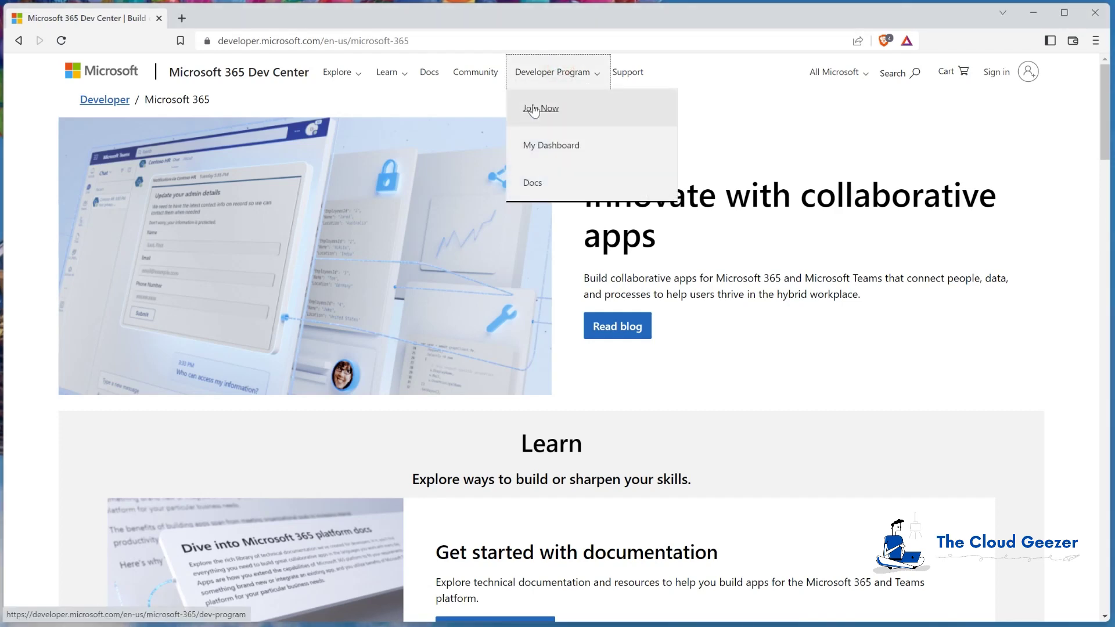
click(532, 111)
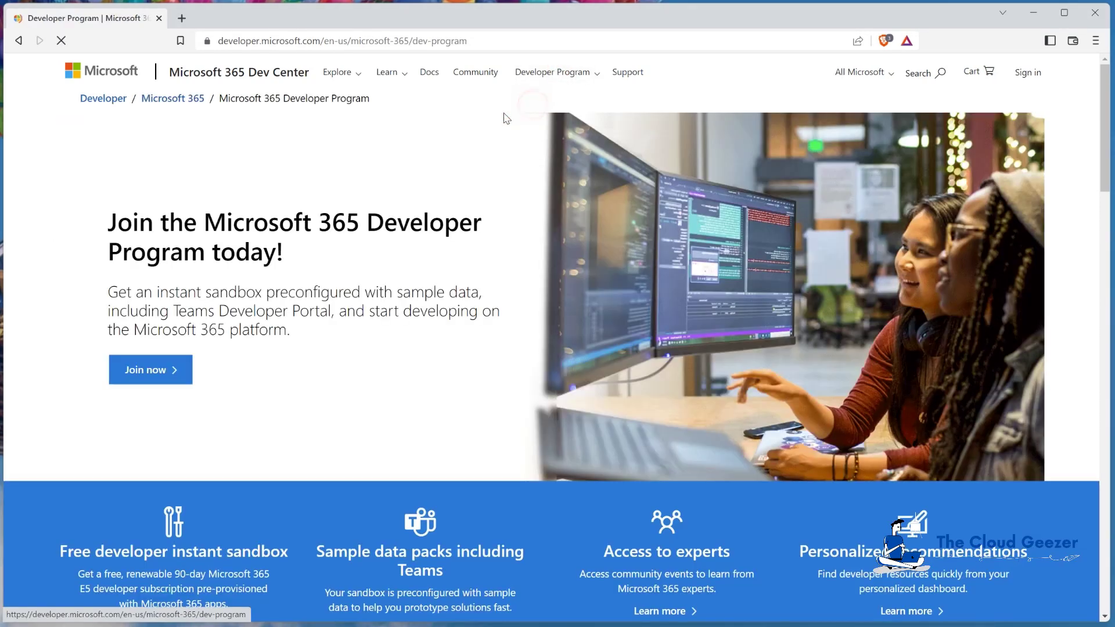
click(157, 371)
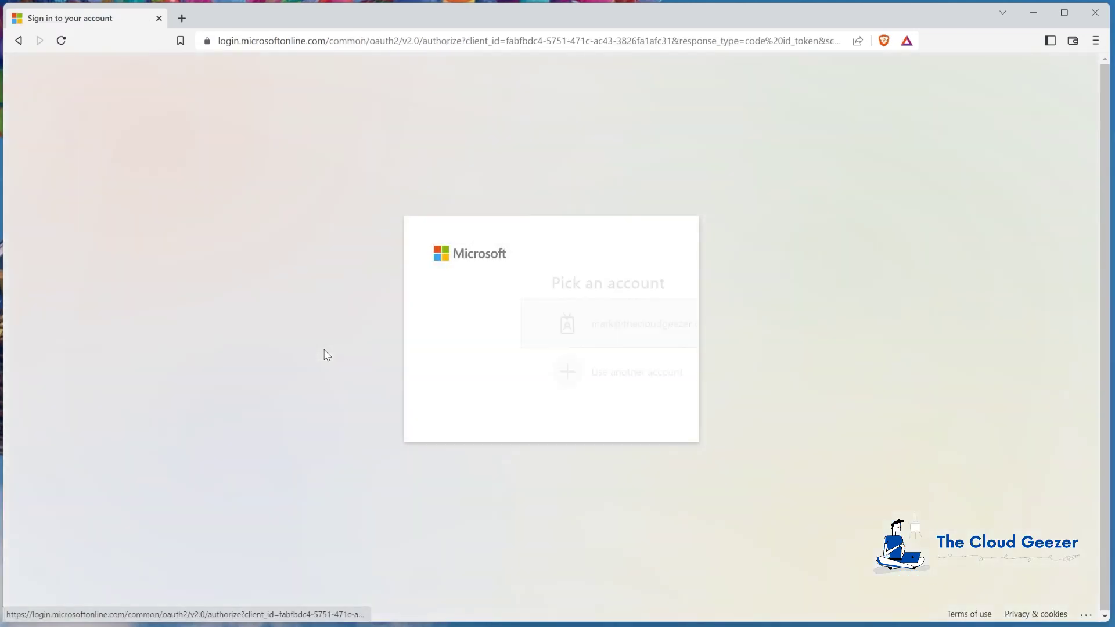
Sign in with a different account using the demo account's e-mail and password
click(558, 369)
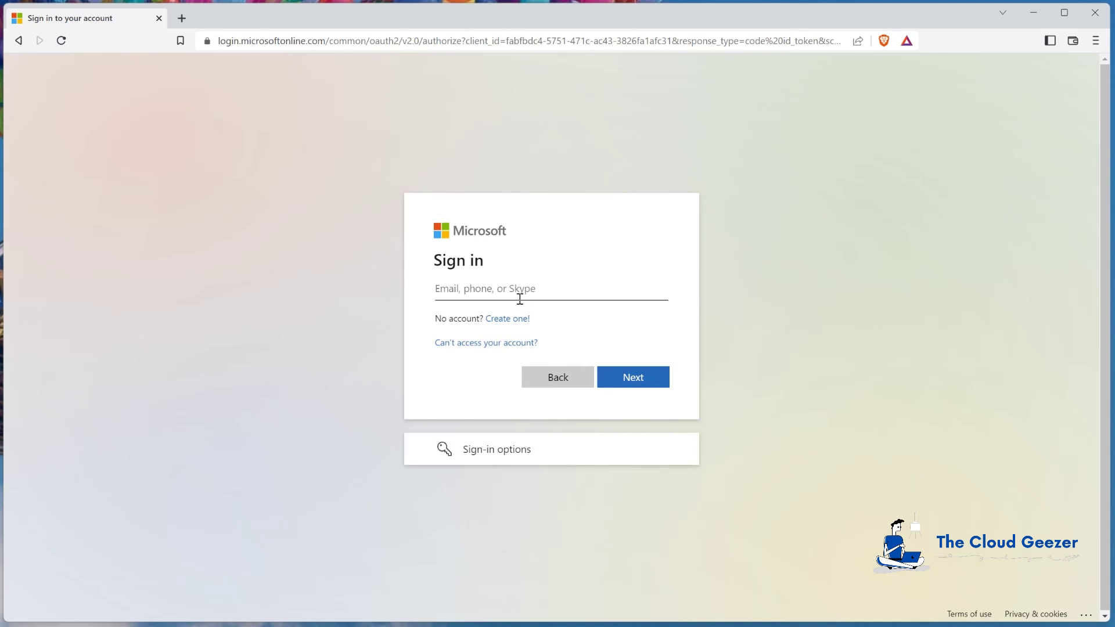
key(Return)
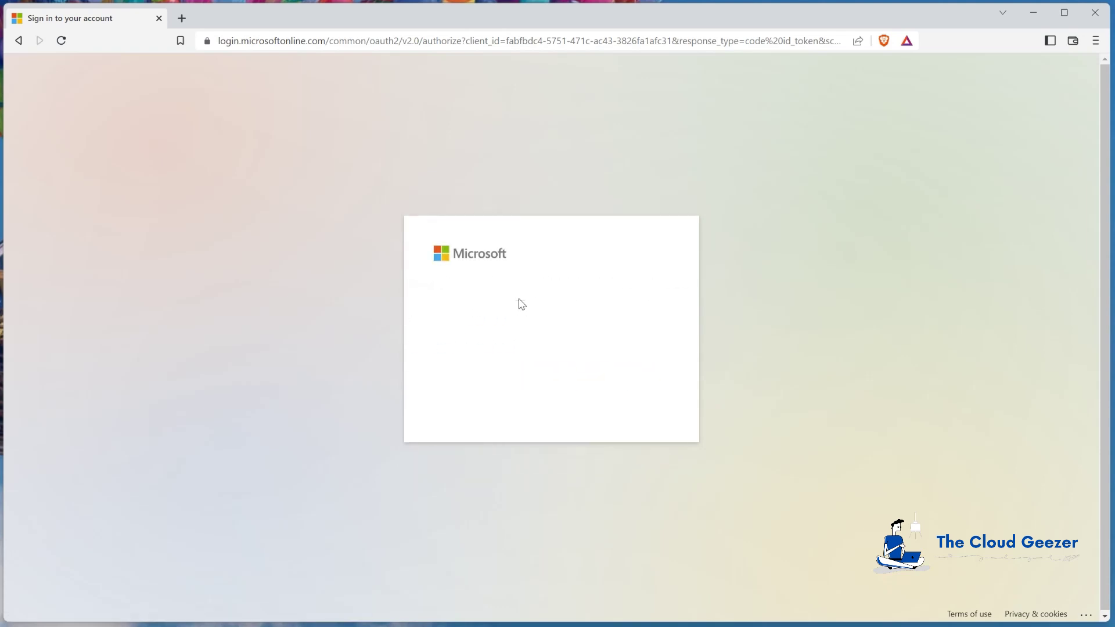
text(***)
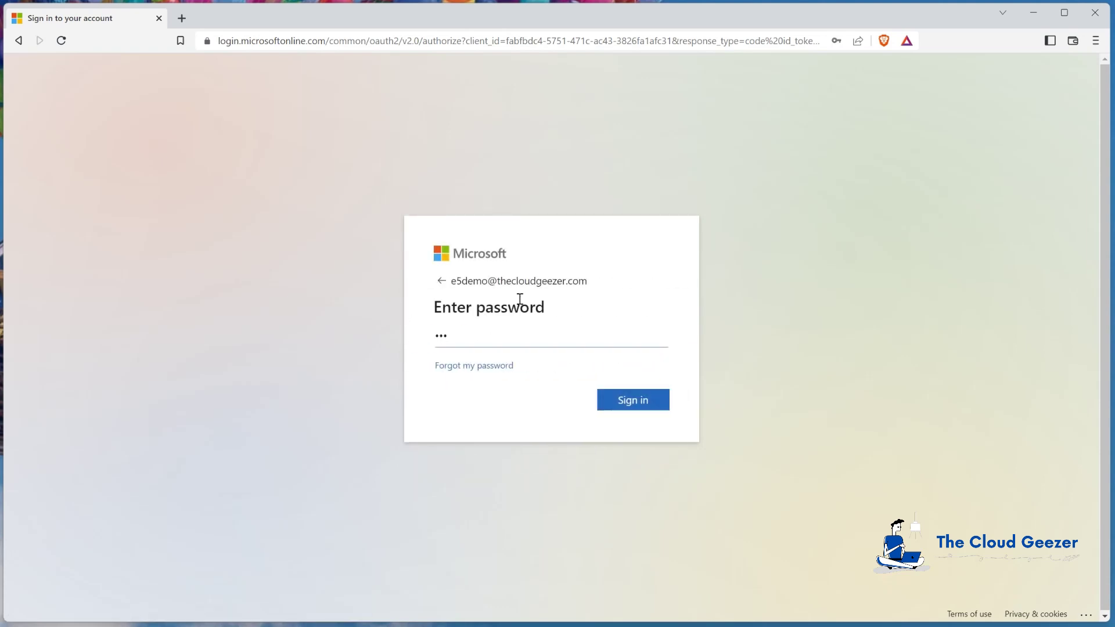
text(*****)
key(Return)
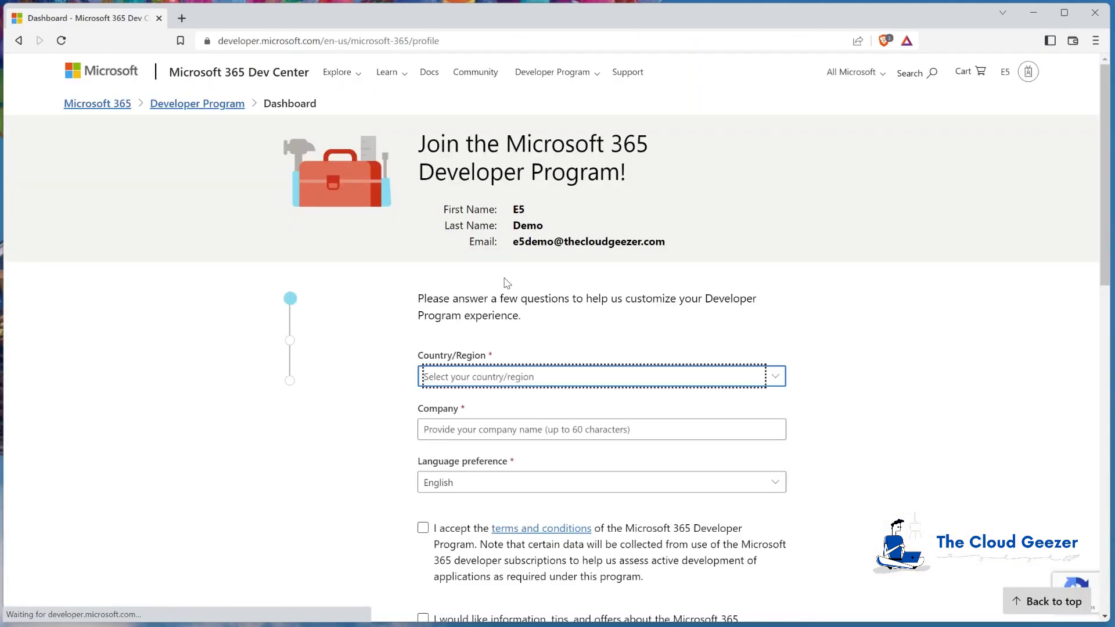
Set the country/region to United States
scroll(390, 343, down, 2)
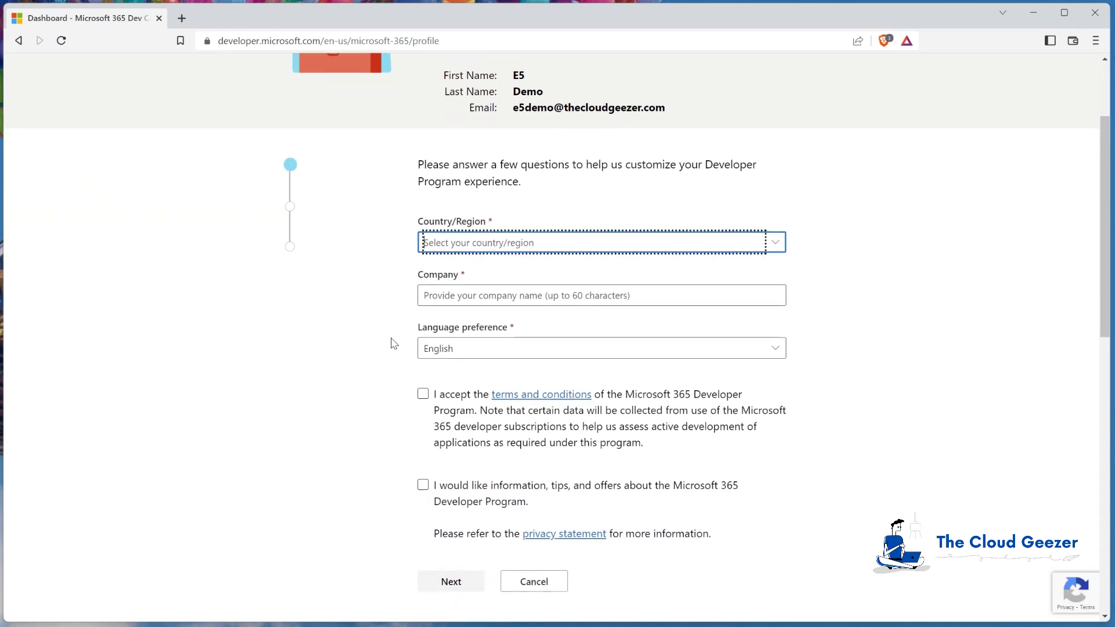
click(777, 246)
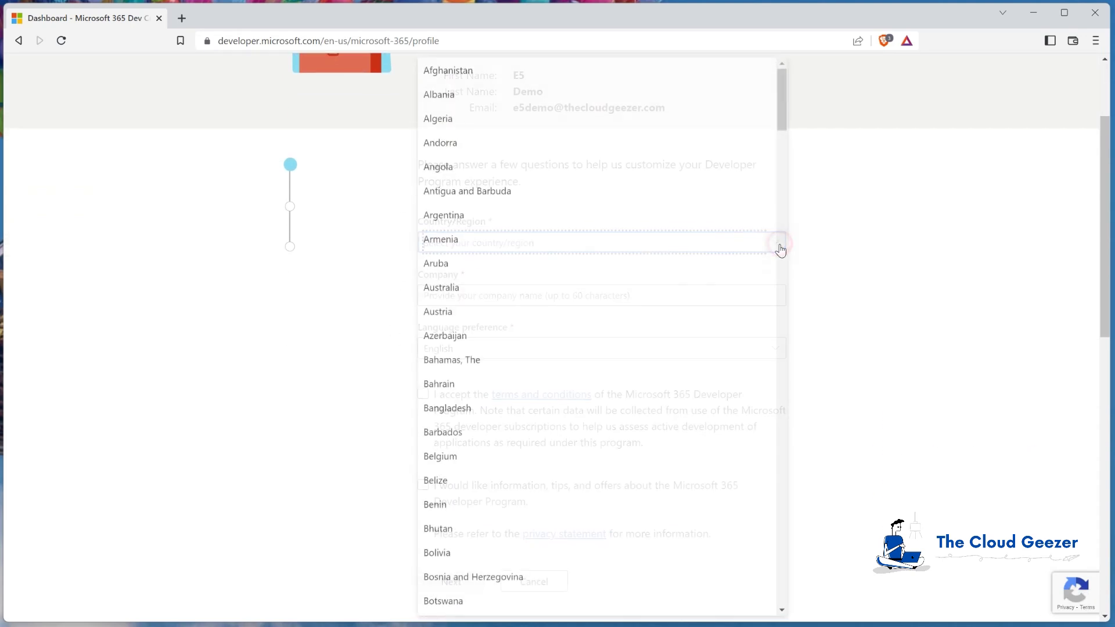
scroll(781, 250, down, 20)
click(172, 428)
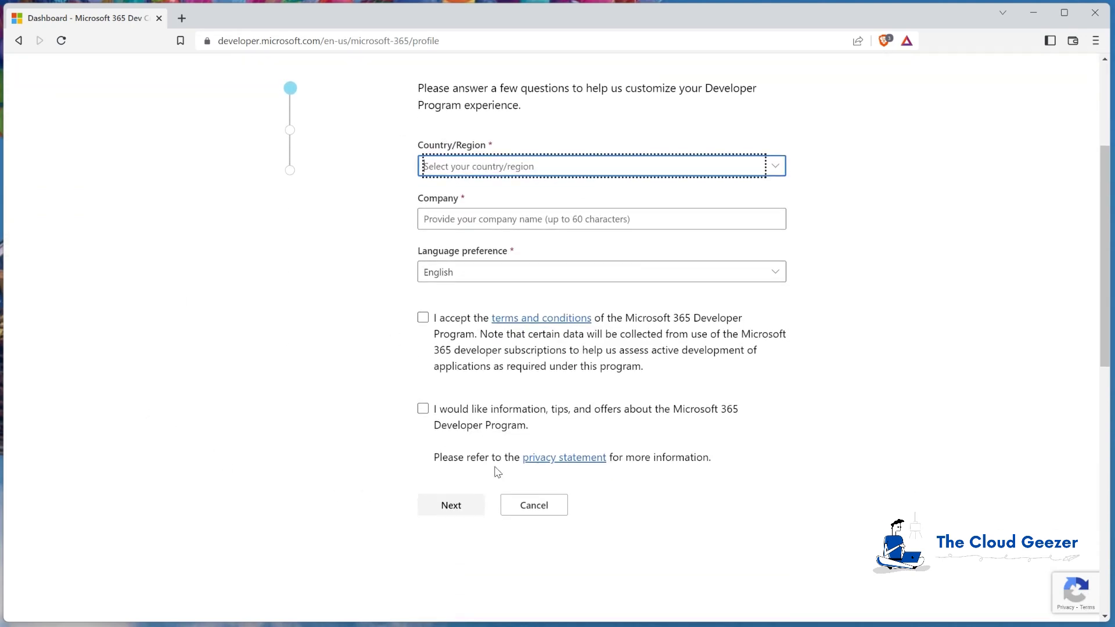
scroll(493, 468, down, 1)
click(524, 108)
scroll(644, 403, down, 20)
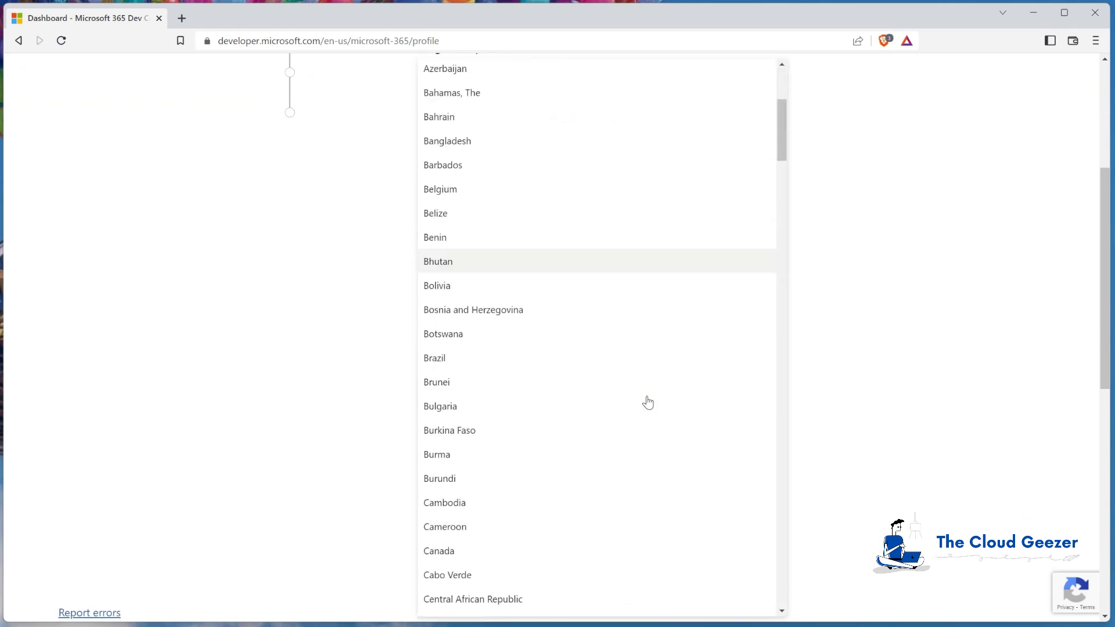
drag(782, 253, 826, 600)
scroll(674, 490, down, 1)
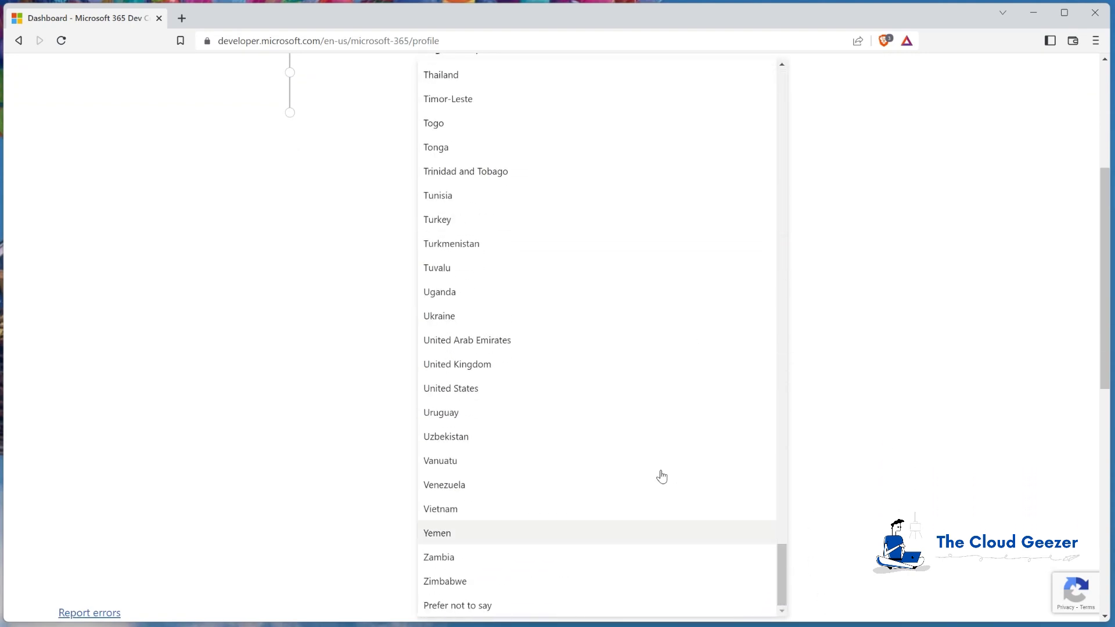
click(580, 387)
Enter 'The Cloud Geezer' as company, accept the terms, and continue
click(457, 162)
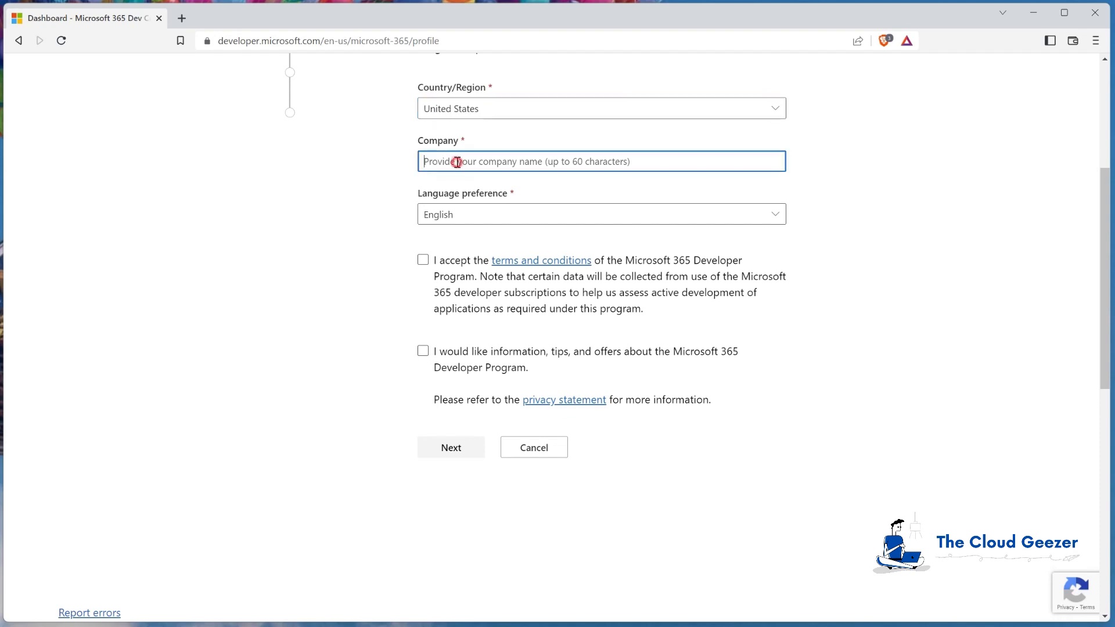
text(The Clo)
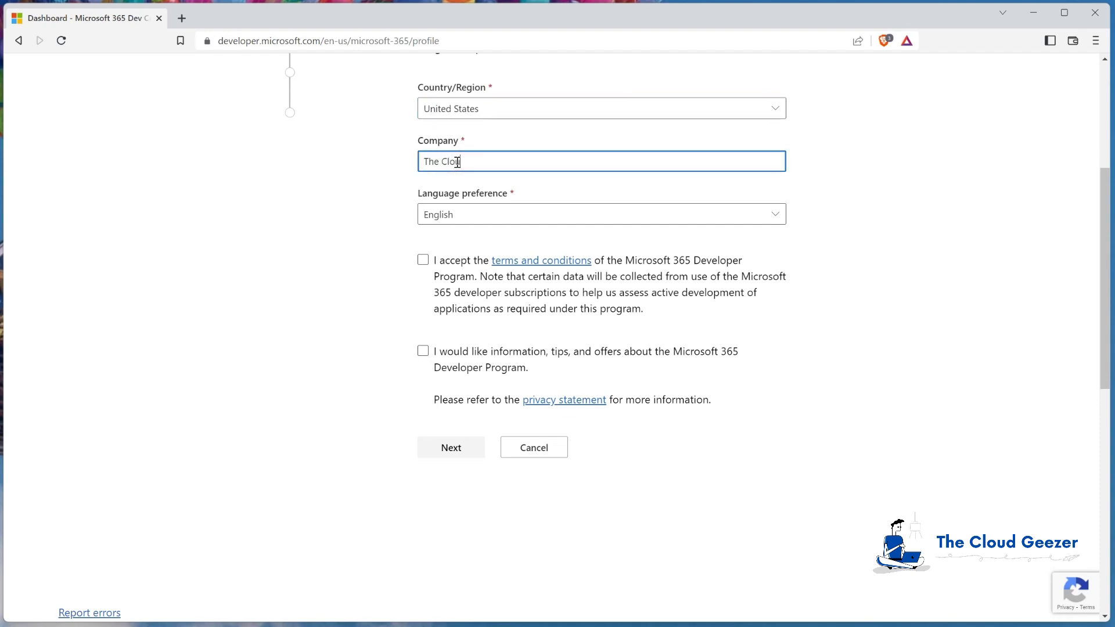
text(ud Geezer)
click(422, 259)
click(423, 260)
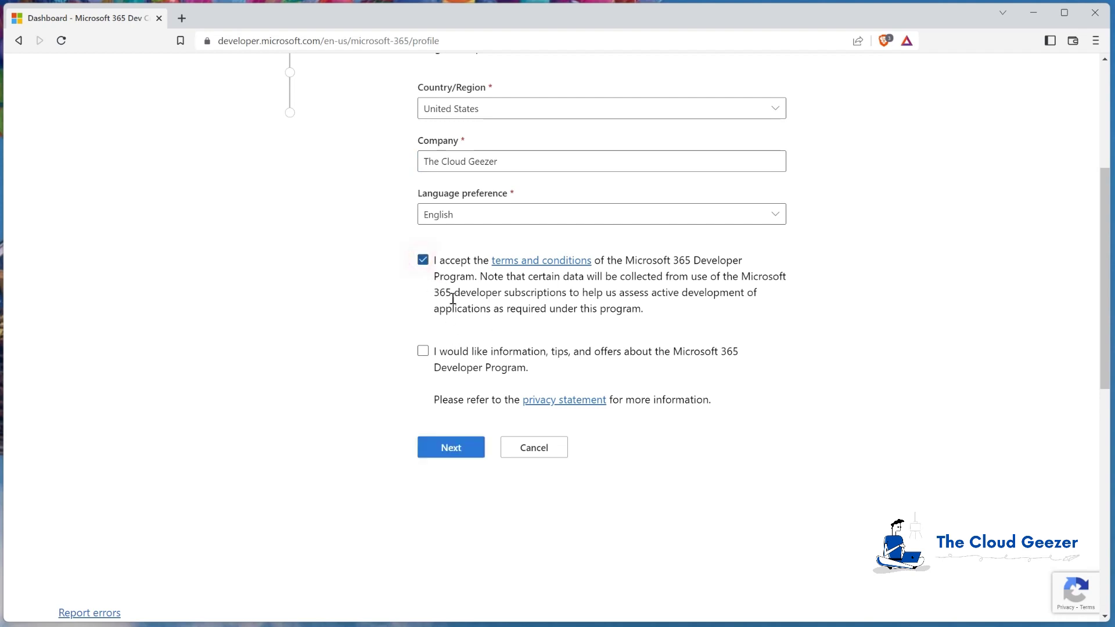
click(452, 448)
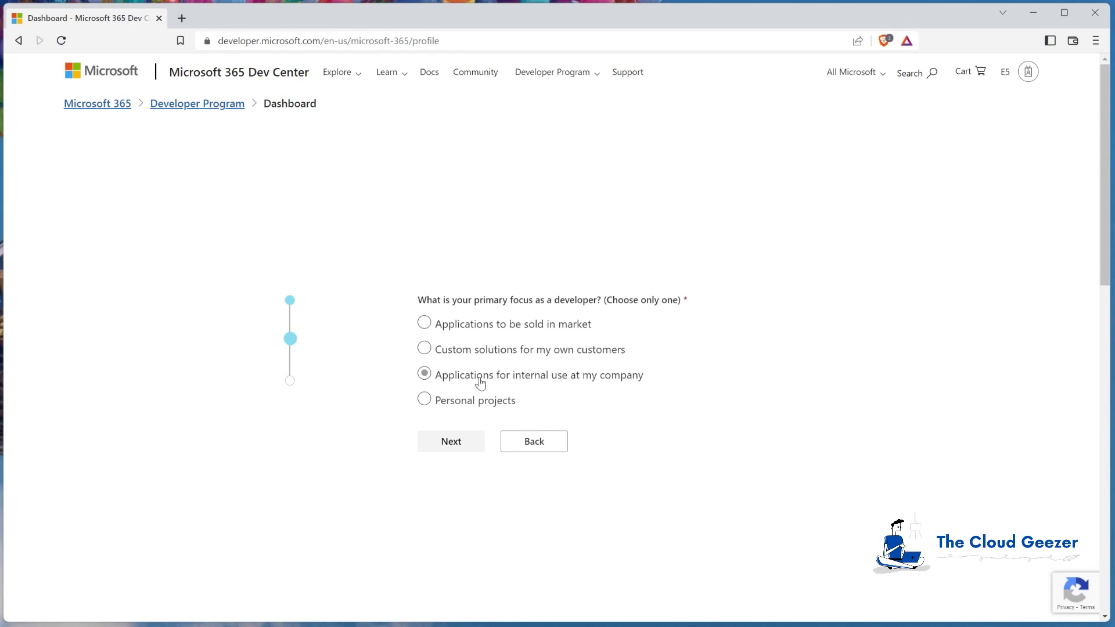
Choose Personal projects, tick Microsoft Graph and Microsoft Teams, and save the profile
click(424, 399)
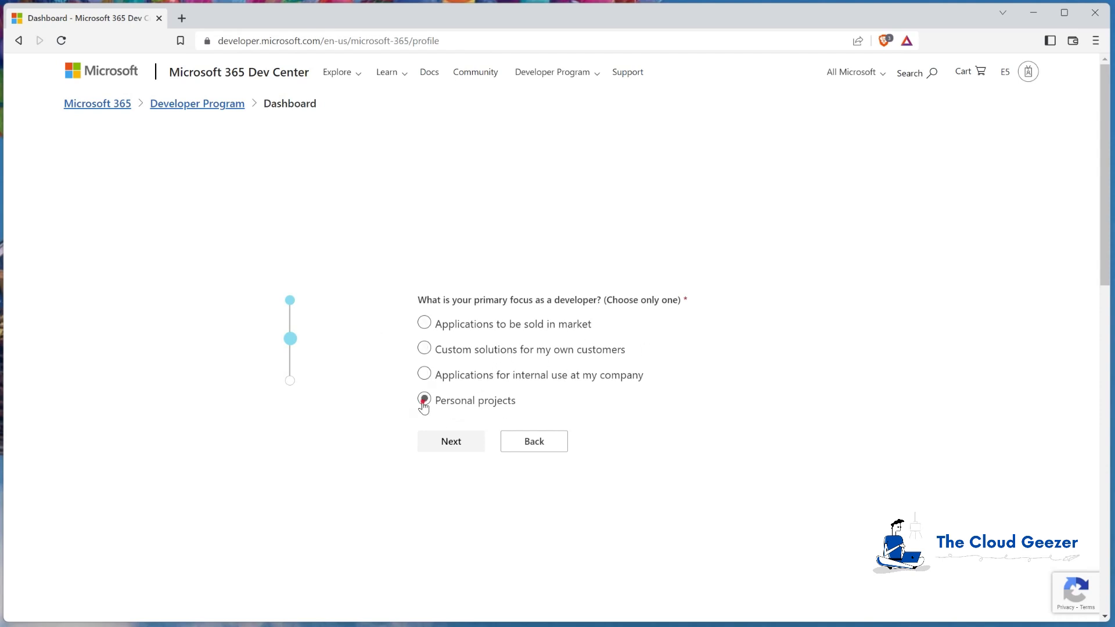
click(449, 443)
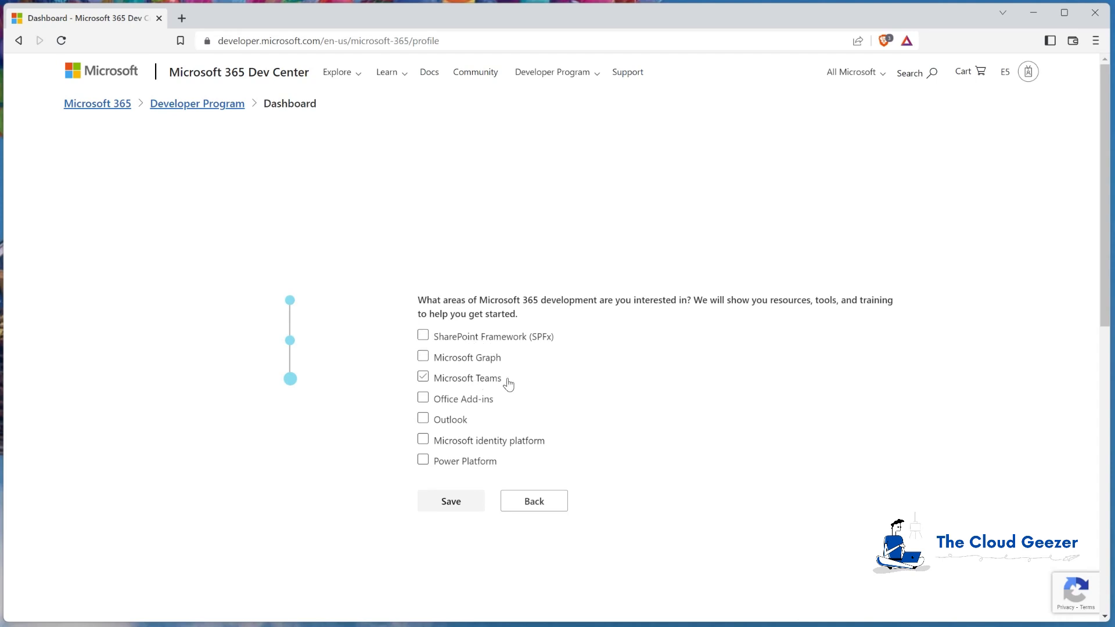
click(425, 362)
click(424, 377)
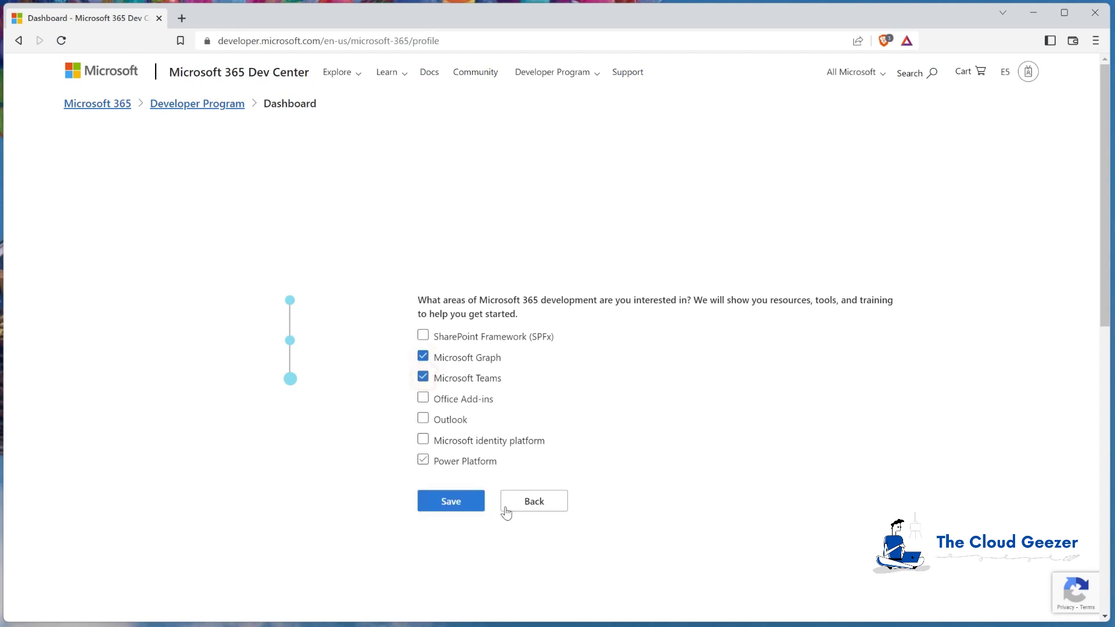
click(446, 503)
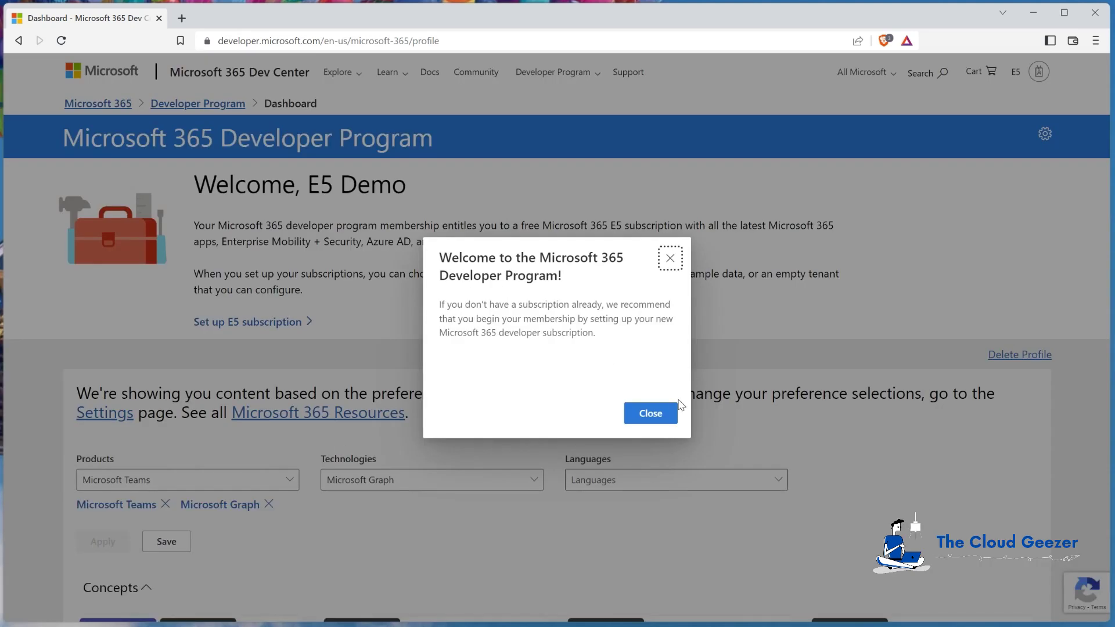
Close the Welcome to the Microsoft 365 Developer Program dialog
click(663, 415)
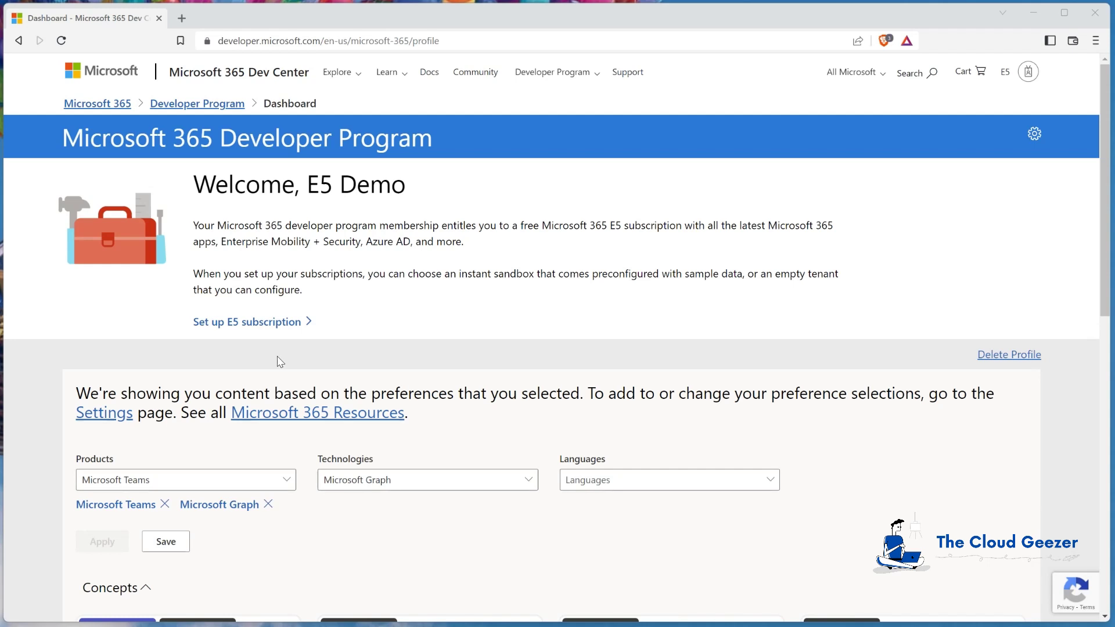
Start the E5 subscription setup and select Configurable sandbox instead of Instant sandbox
click(285, 323)
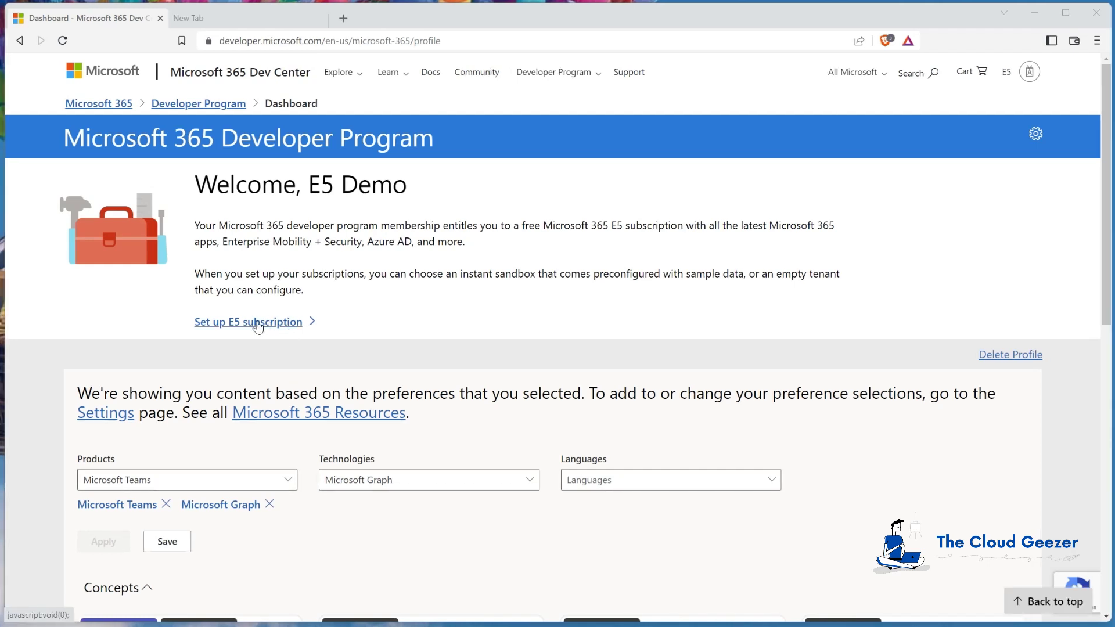
click(257, 323)
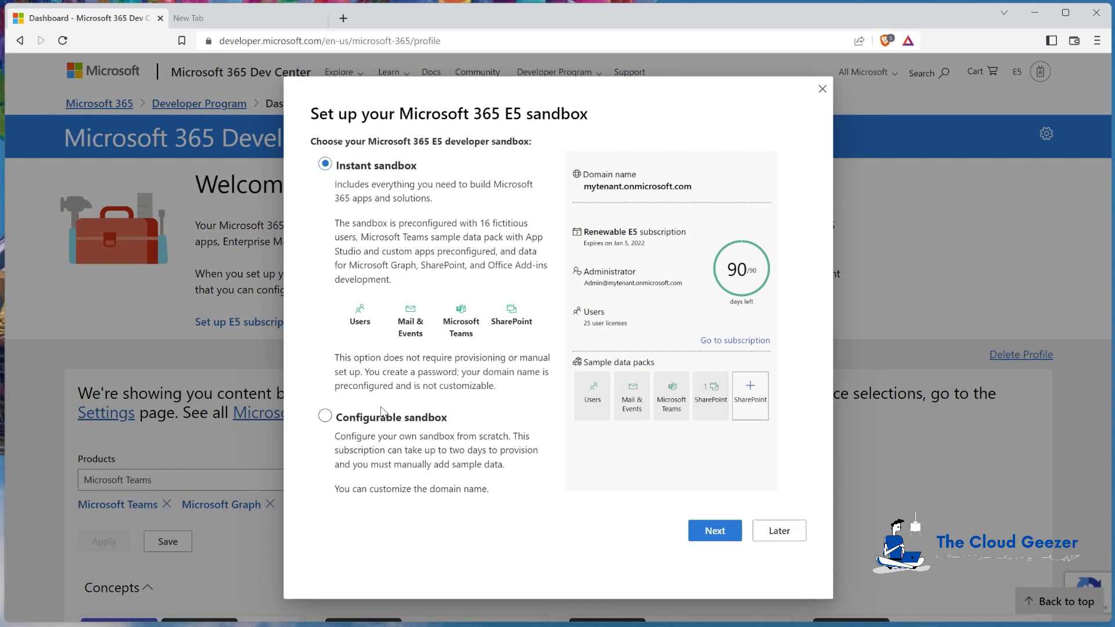
click(326, 416)
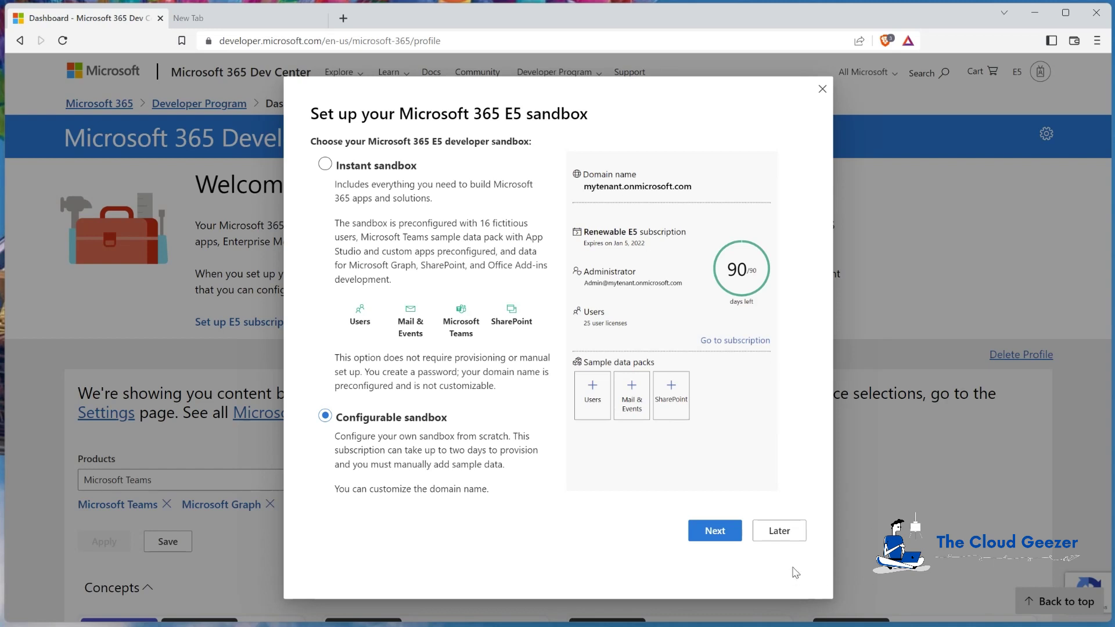
Enter username 'admin' and domain 'tcge5demo' in the configurable sandbox form
click(719, 531)
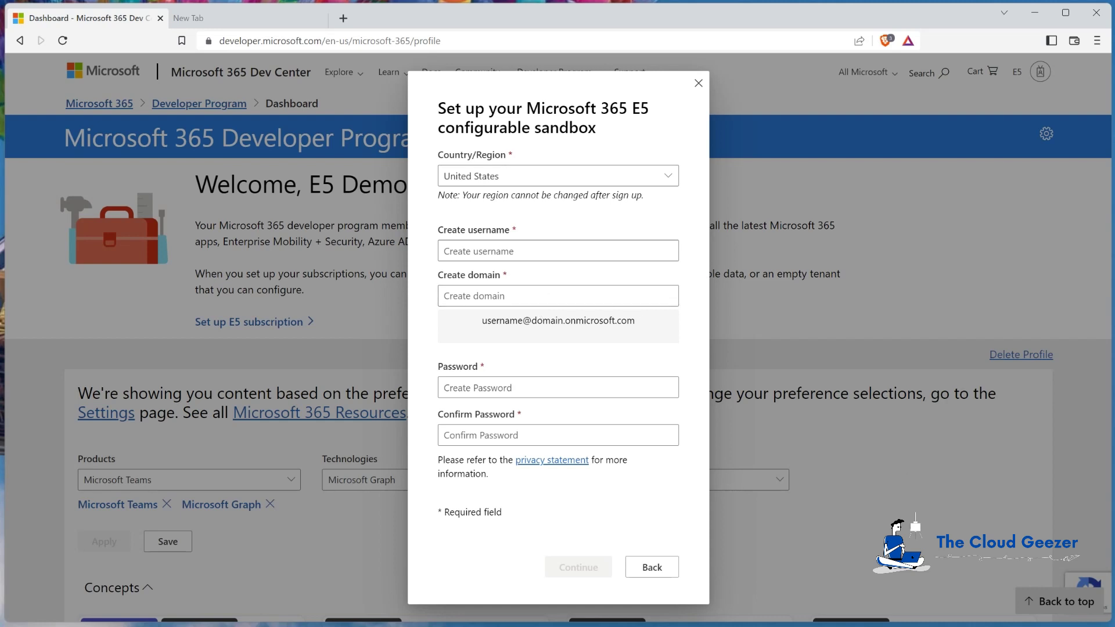
click(499, 251)
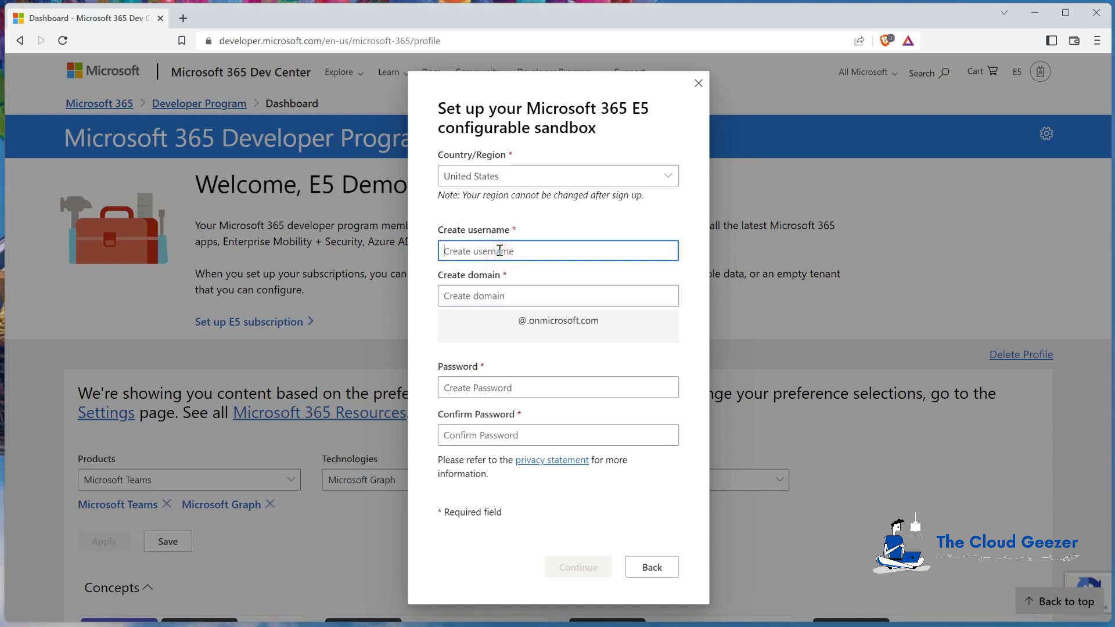
text(admin)
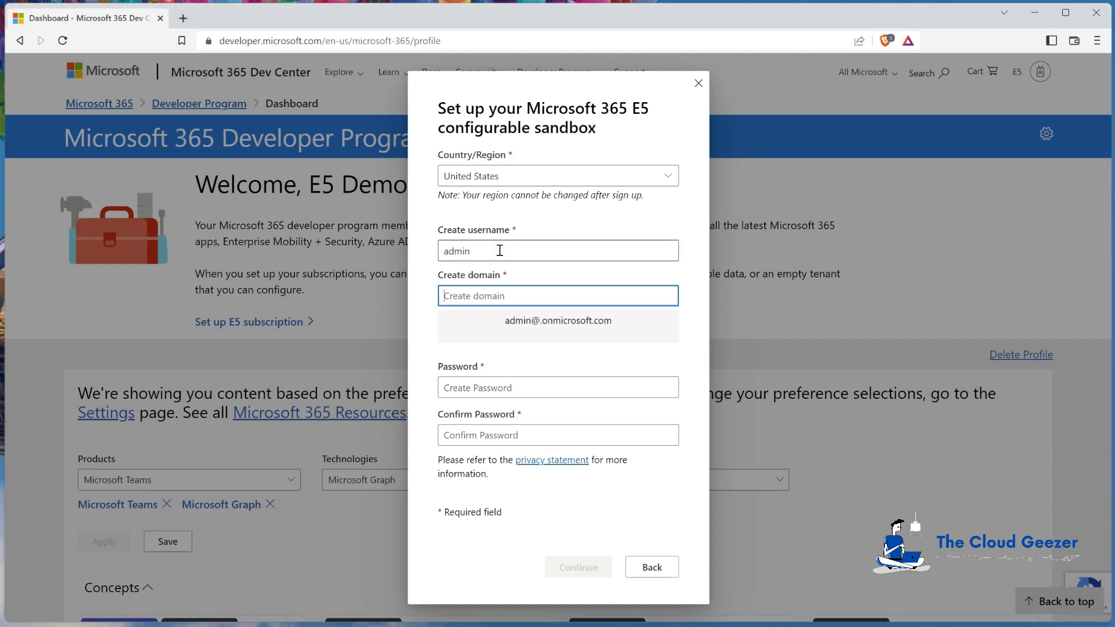
text(tcg)
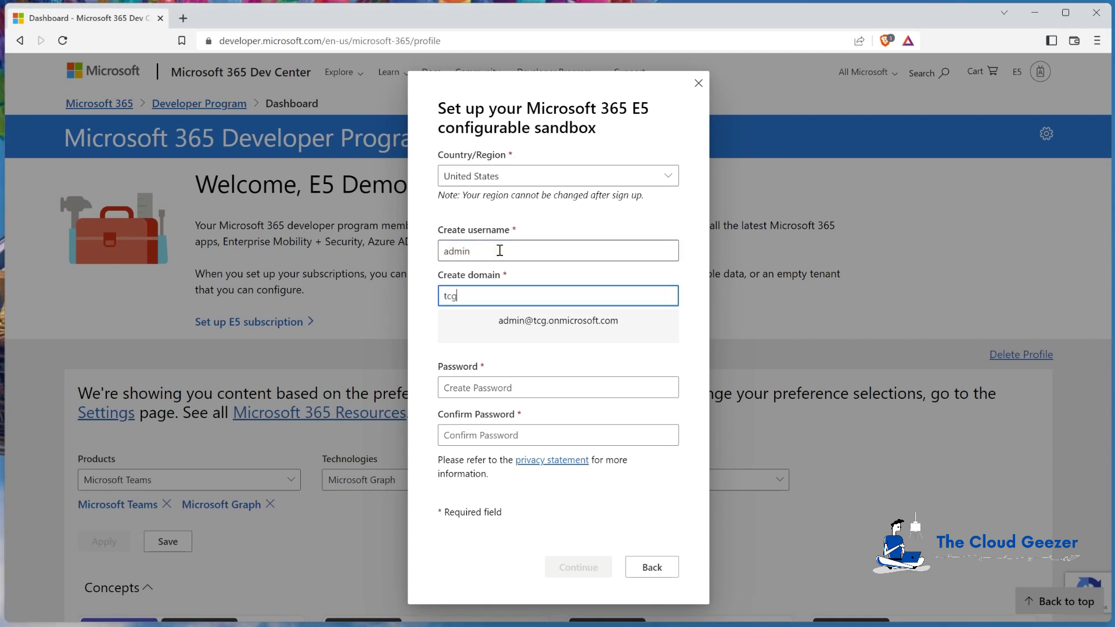
text(e5demo)
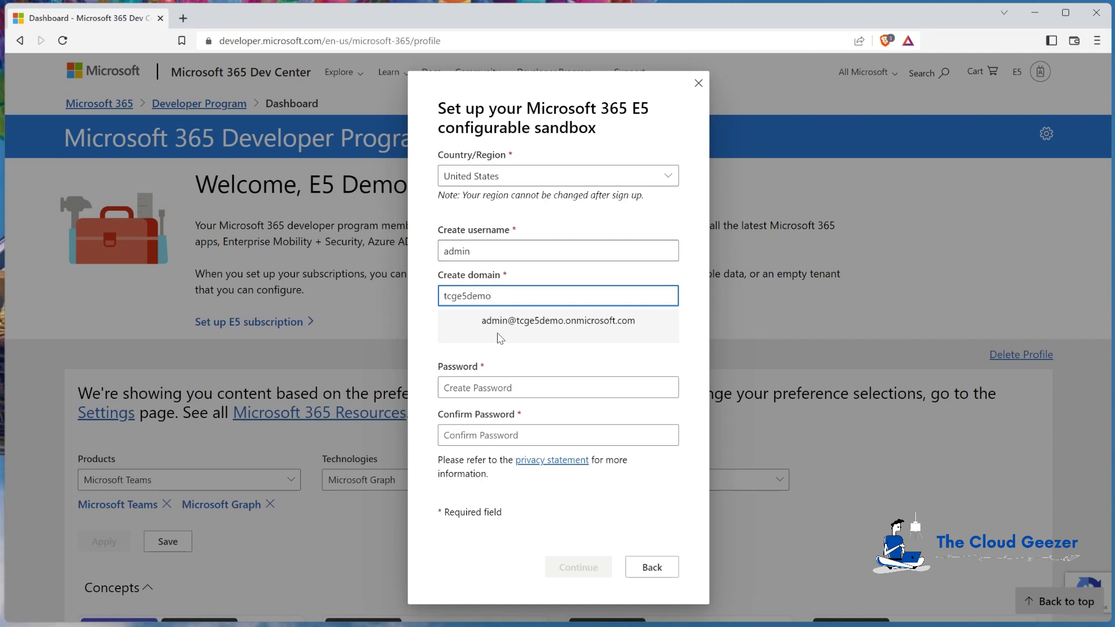
click(182, 18)
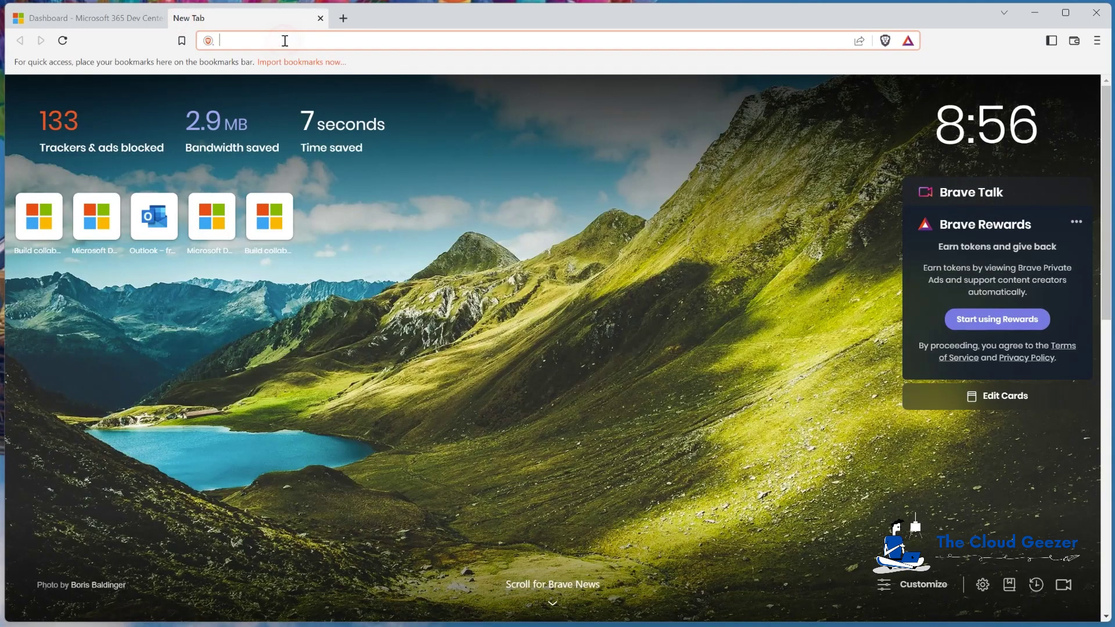
Search for a strong password generator and open the Strong Password Generator site
text(strong)
key(Return)
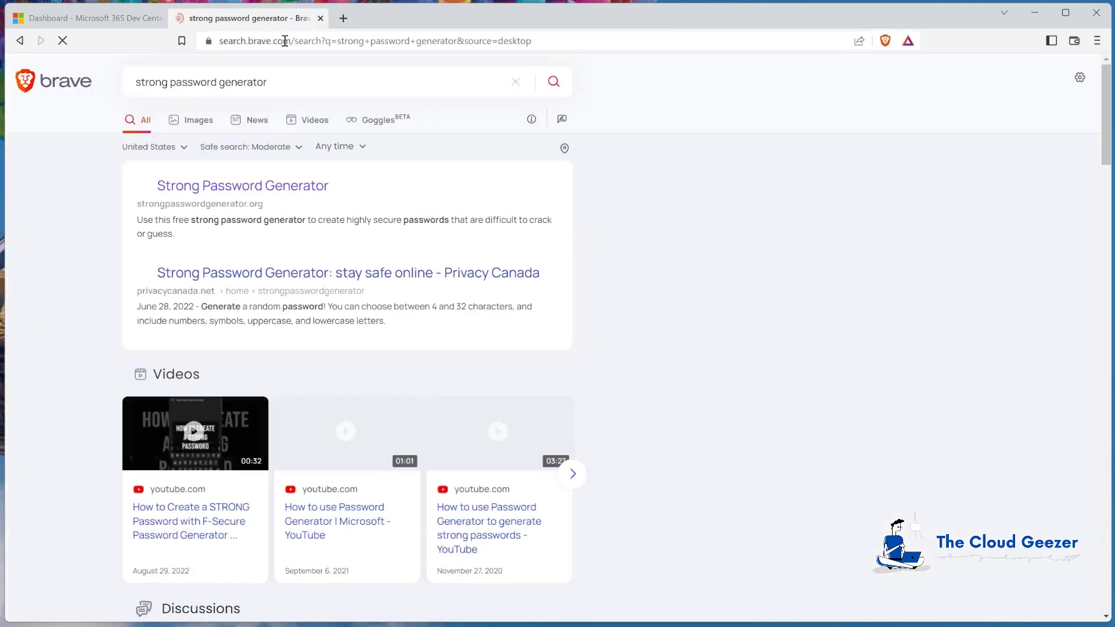
click(219, 187)
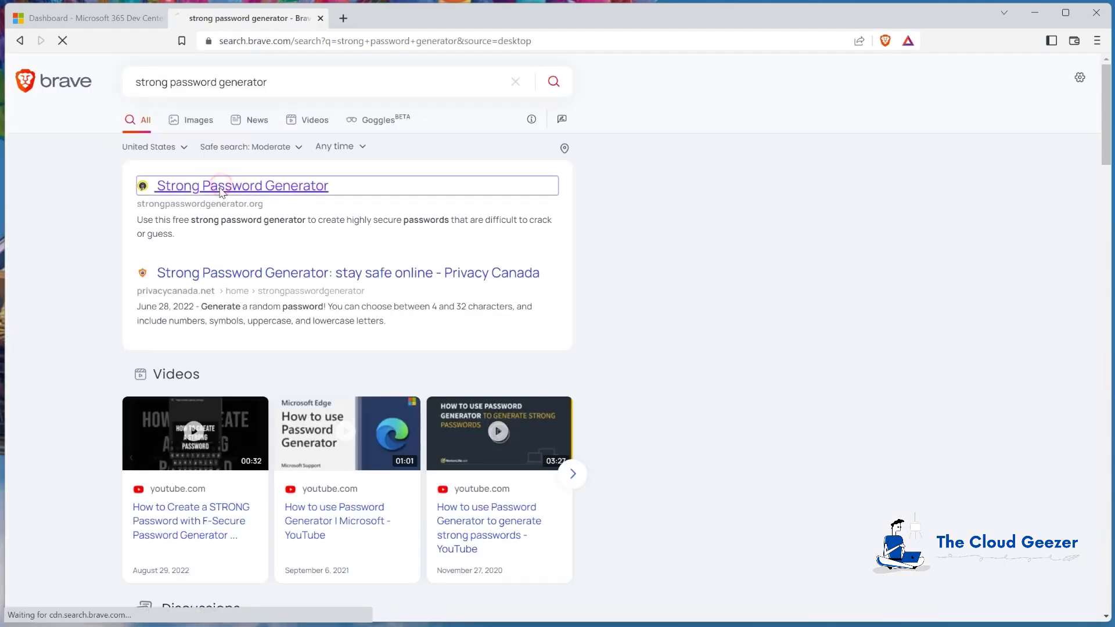
click(624, 283)
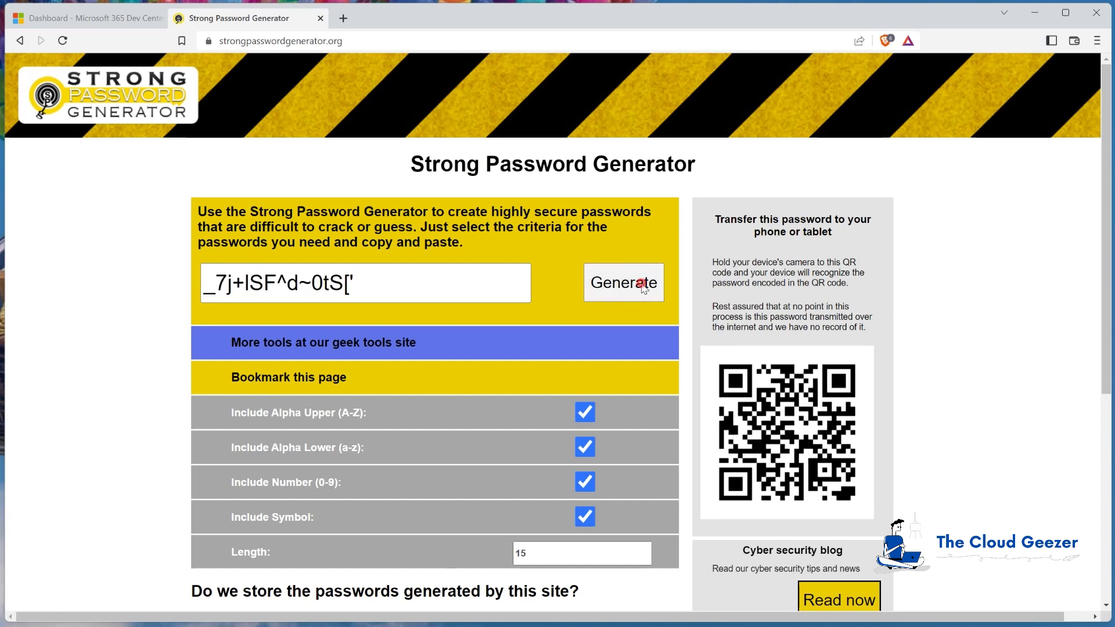
click(624, 282)
Set password length to 16, generate a password, and close the generator tab
double_click(554, 557)
text(16)
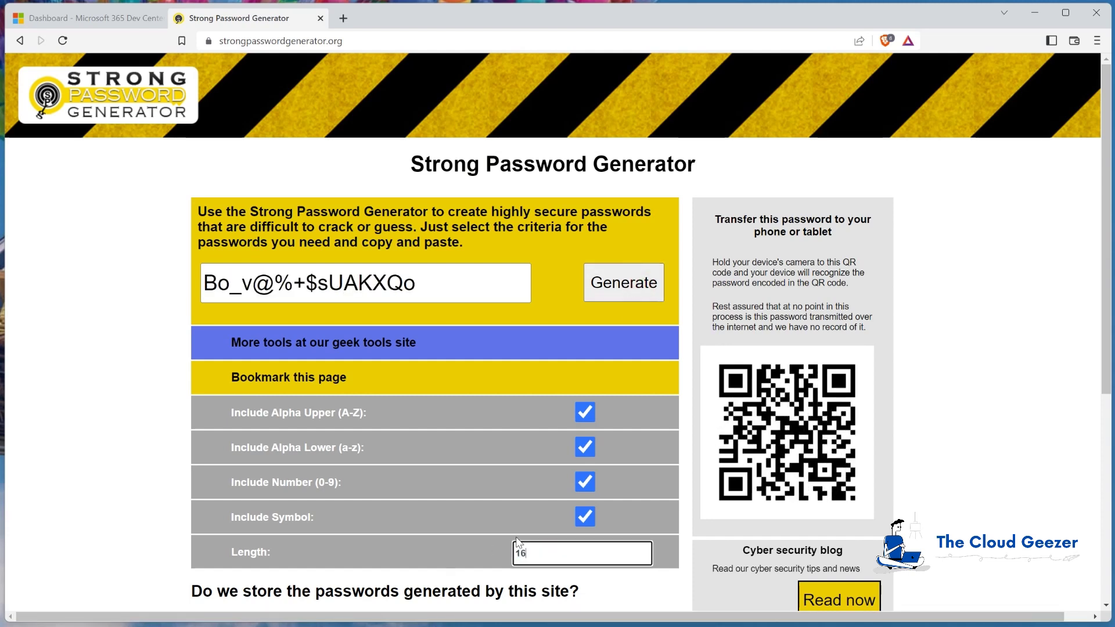
click(601, 282)
click(601, 283)
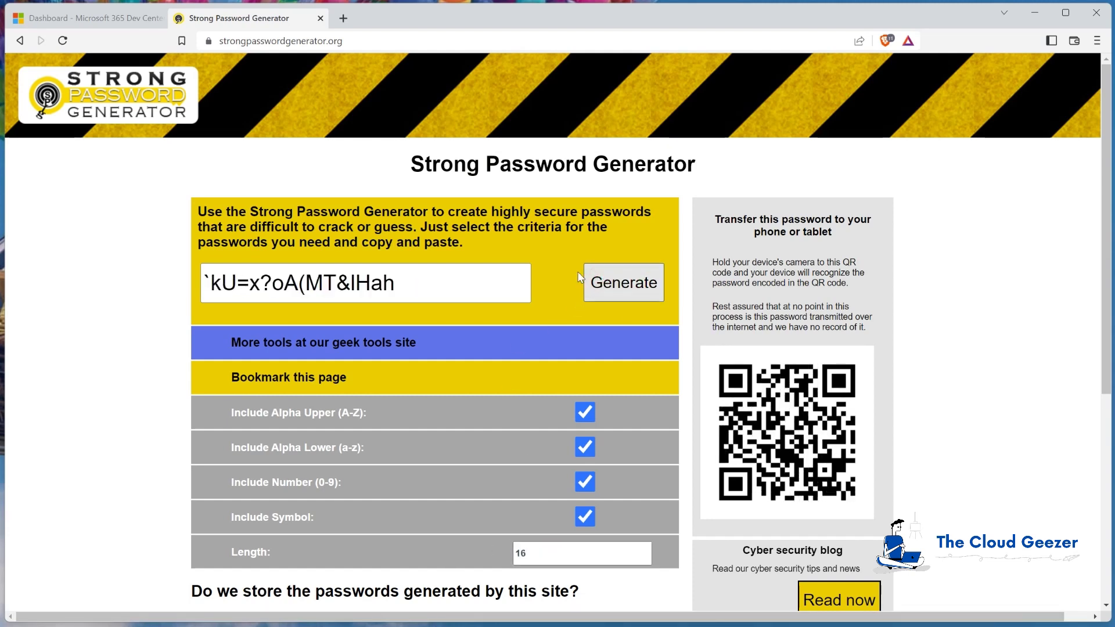
click(622, 282)
click(622, 282)
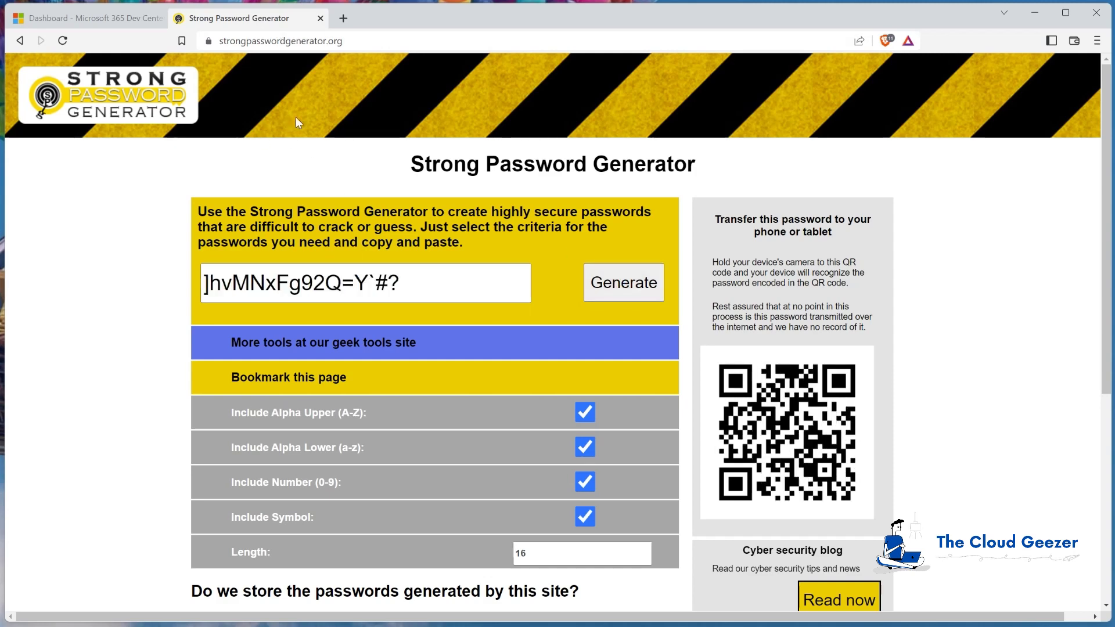
click(320, 18)
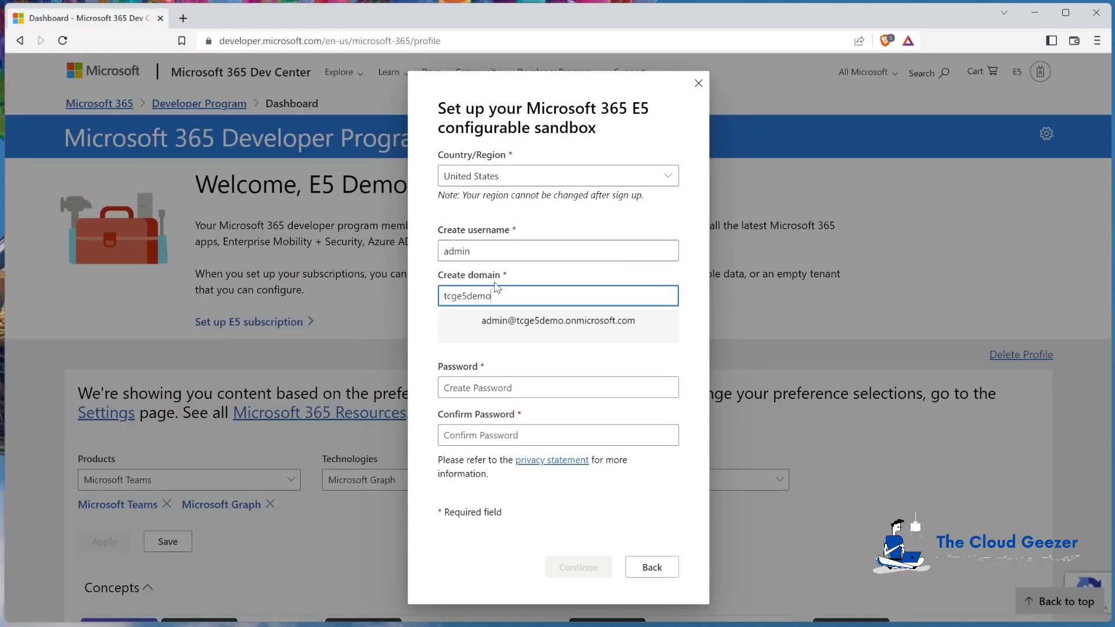
Paste the generated password into Password and Confirm Password, then continue
click(541, 387)
key(ctrl+v)
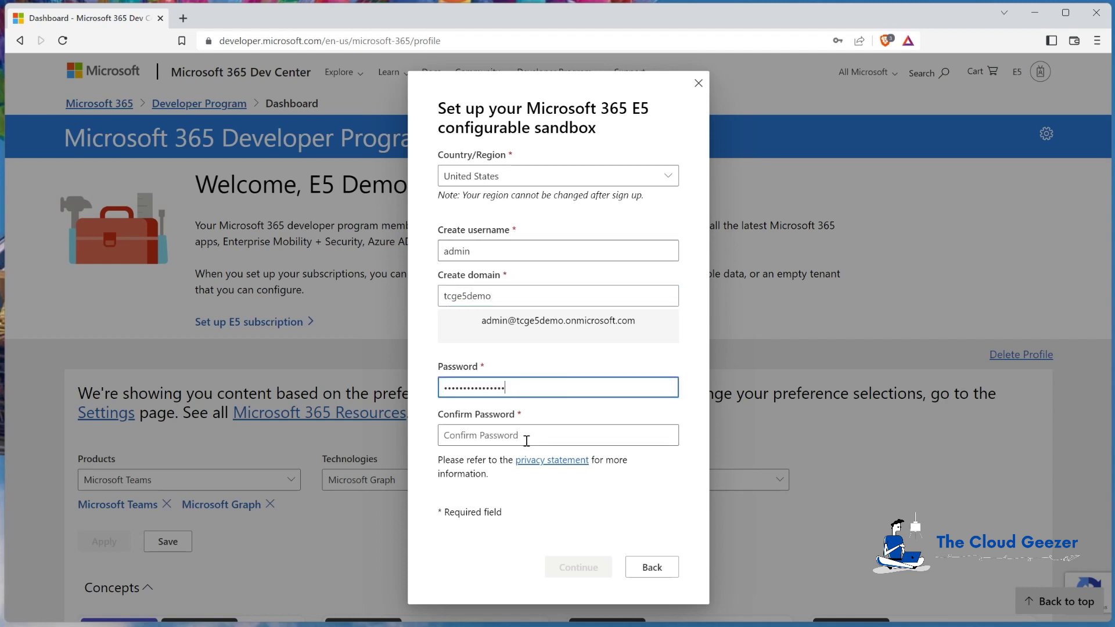
click(528, 436)
key(ctrl+v)
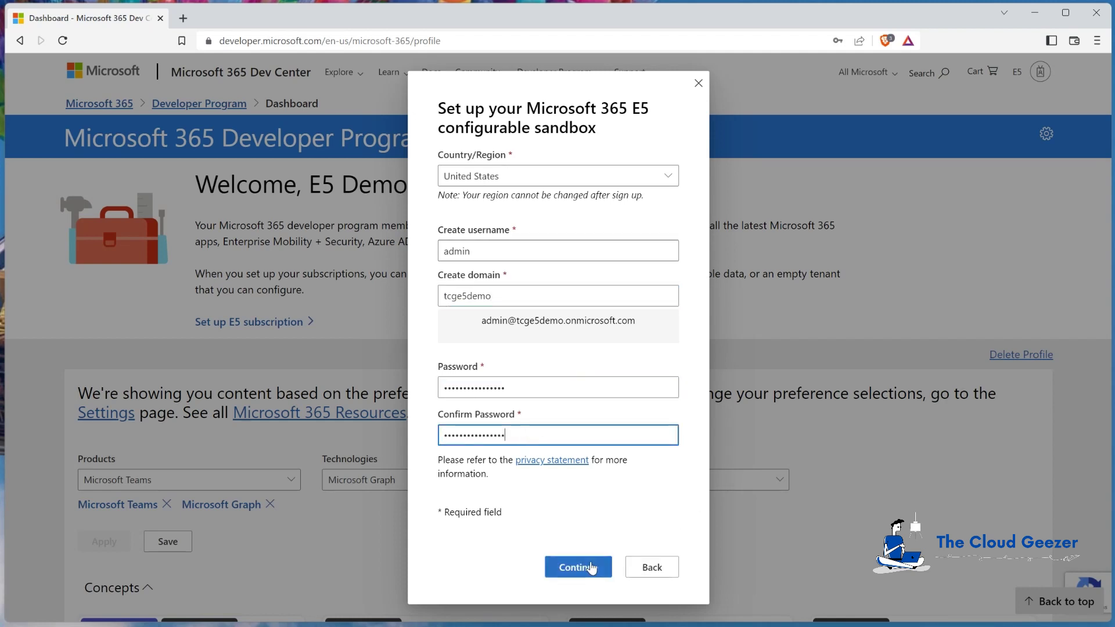
click(588, 569)
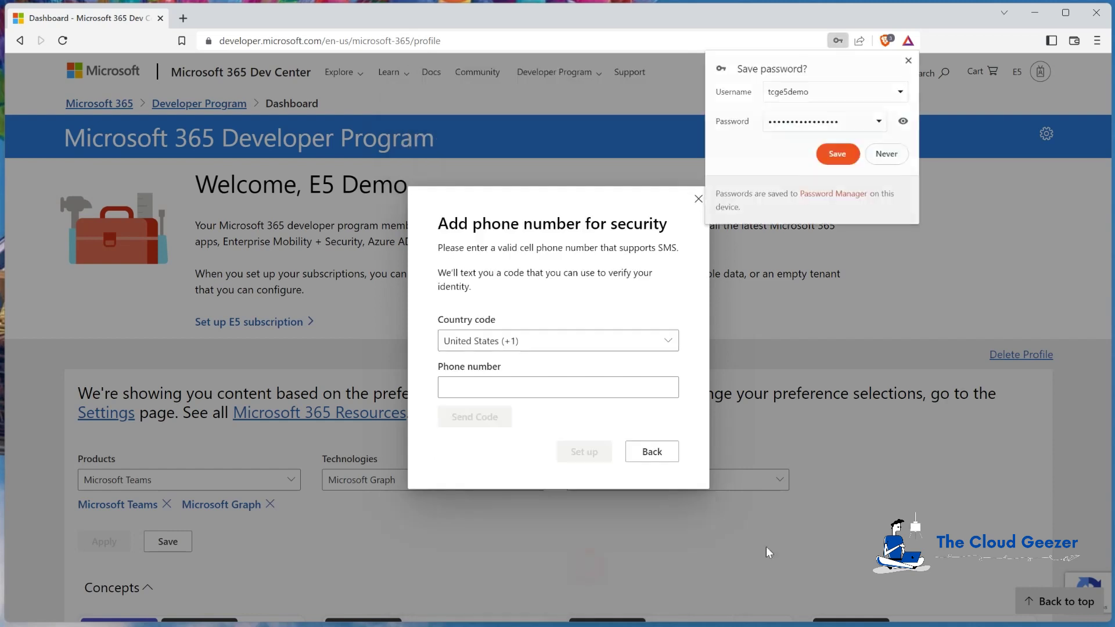
Decline saving the password, enter the security phone number, and open the new E5 subscription
click(886, 154)
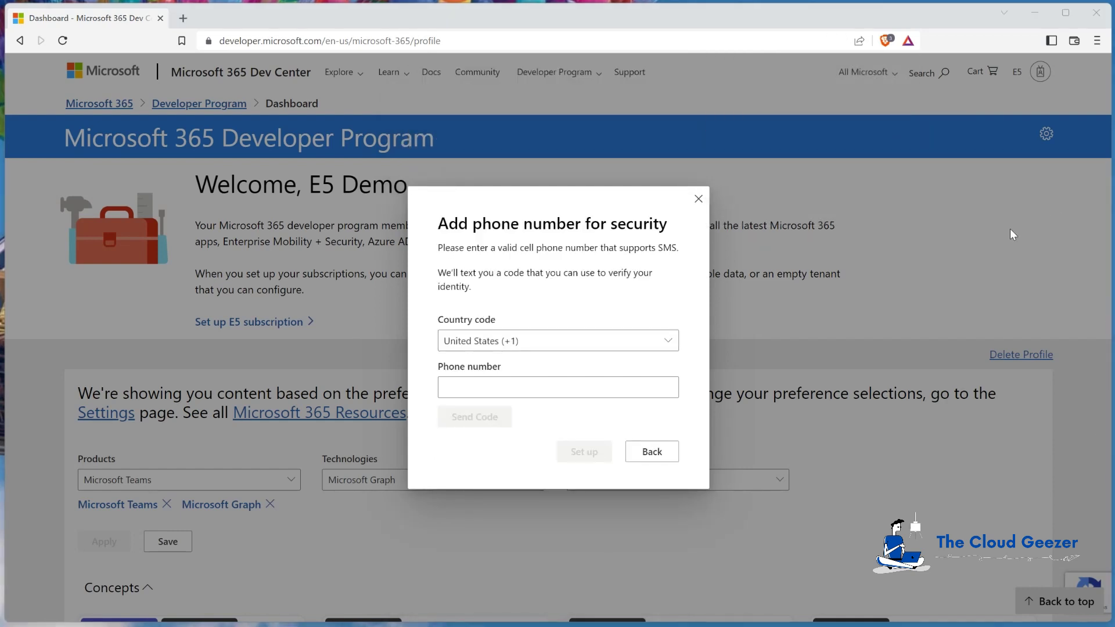
click(489, 385)
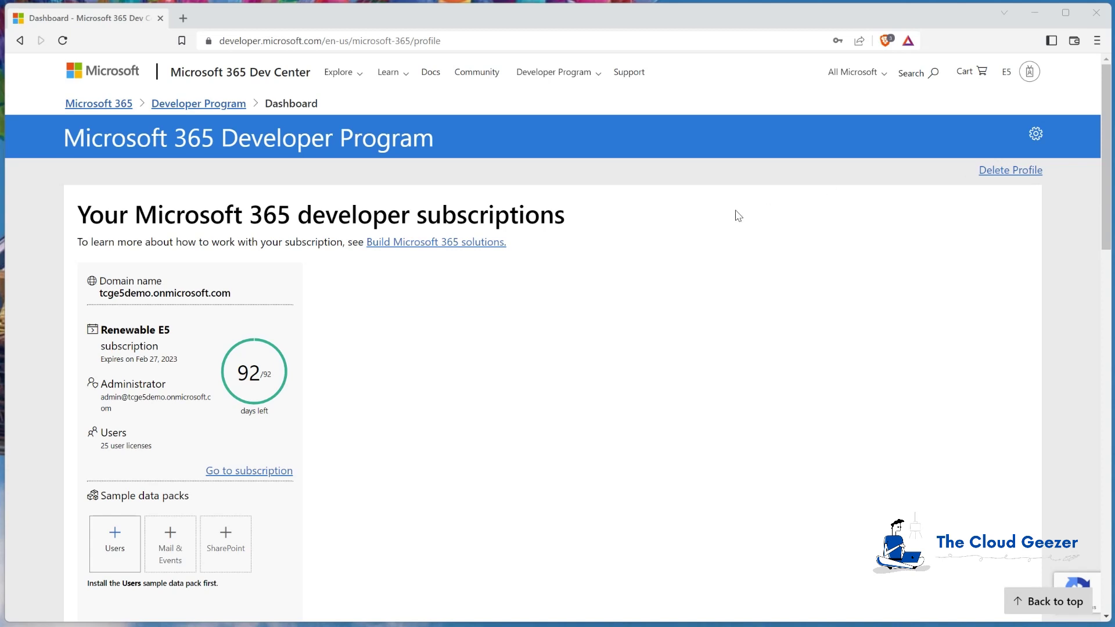
click(235, 473)
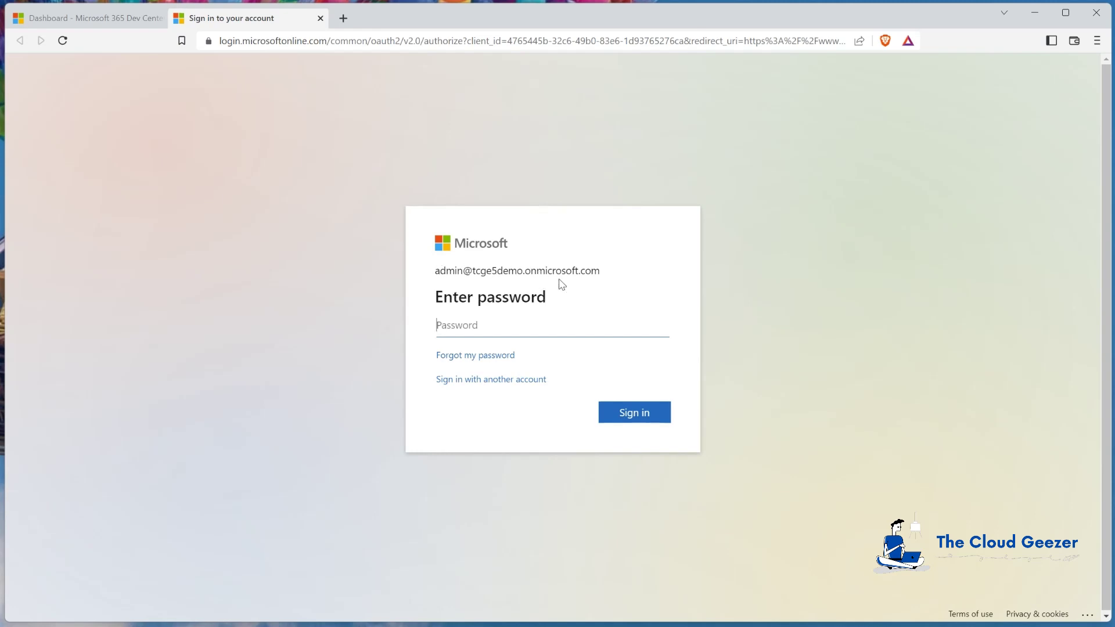
Paste the administrator password and sign in to the sandbox tenant
click(499, 330)
key(ctrl+v)
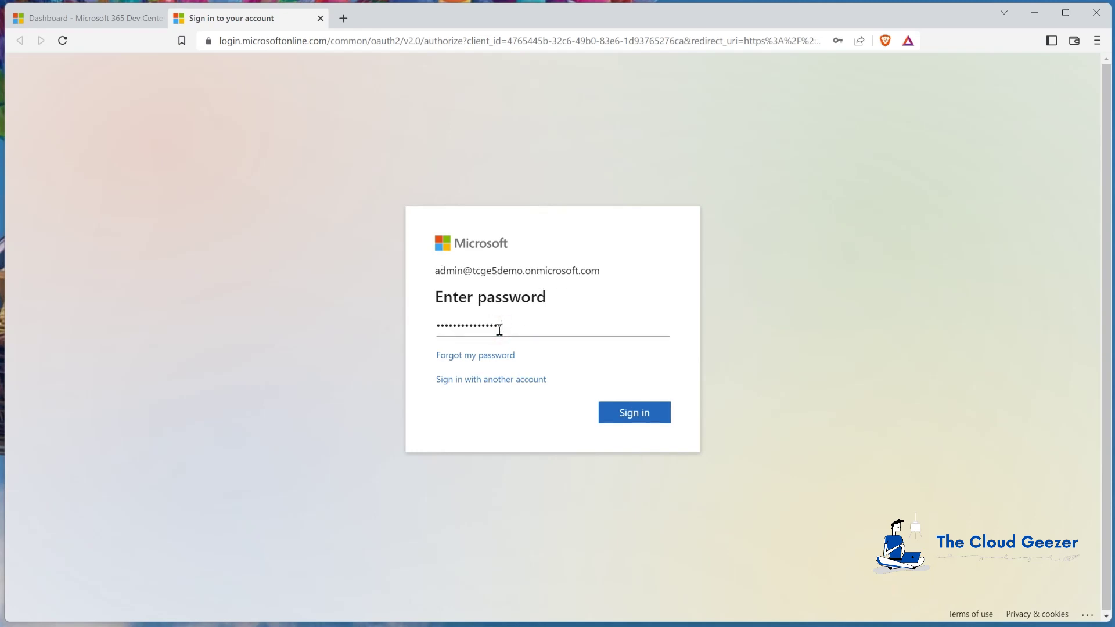
click(646, 417)
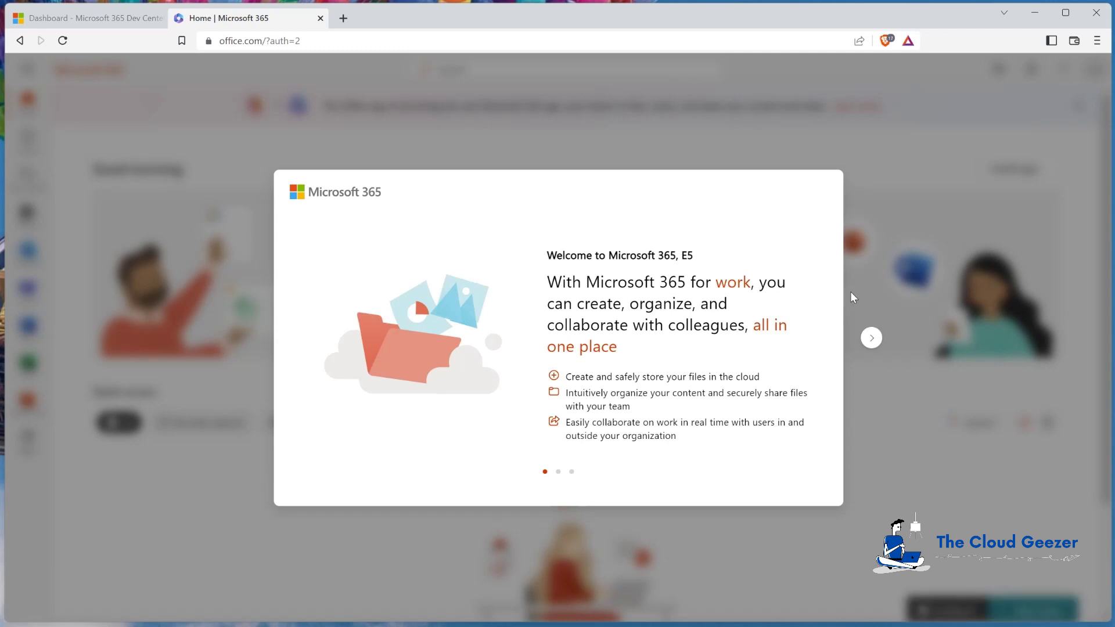
Skip through the welcome slides, dismiss the Find more apps tip, and open Admin
click(871, 338)
click(872, 340)
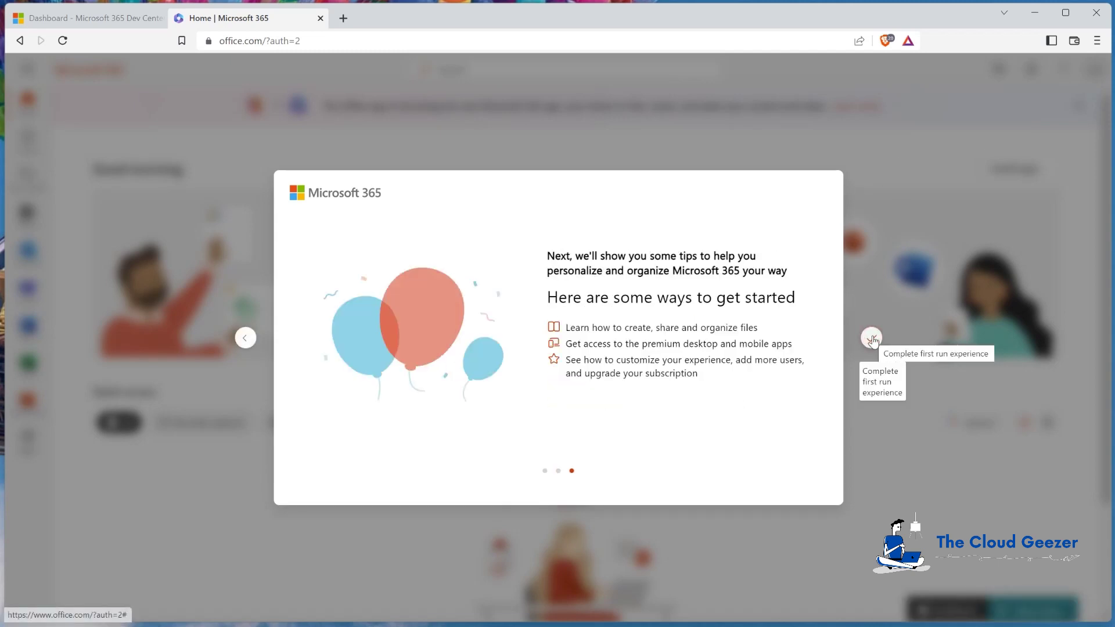
click(871, 338)
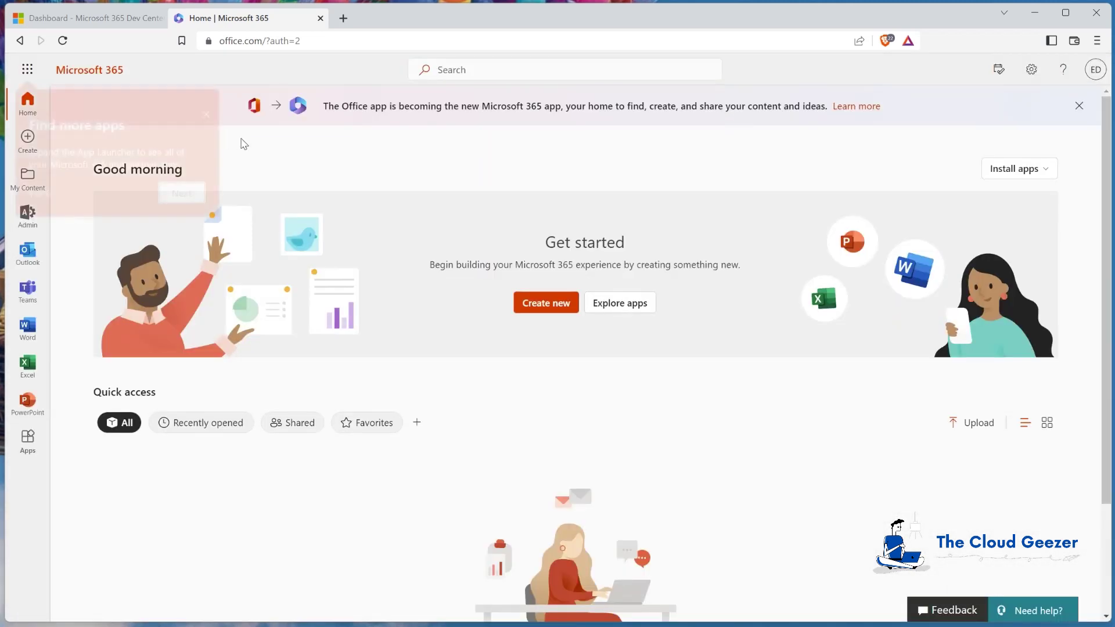
click(206, 204)
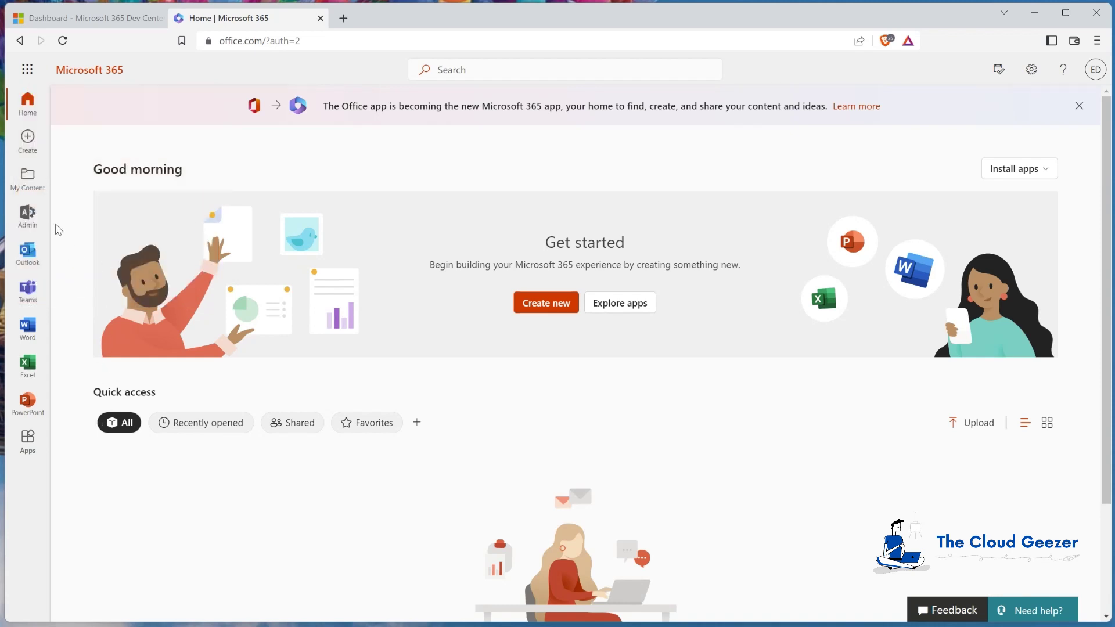
click(26, 214)
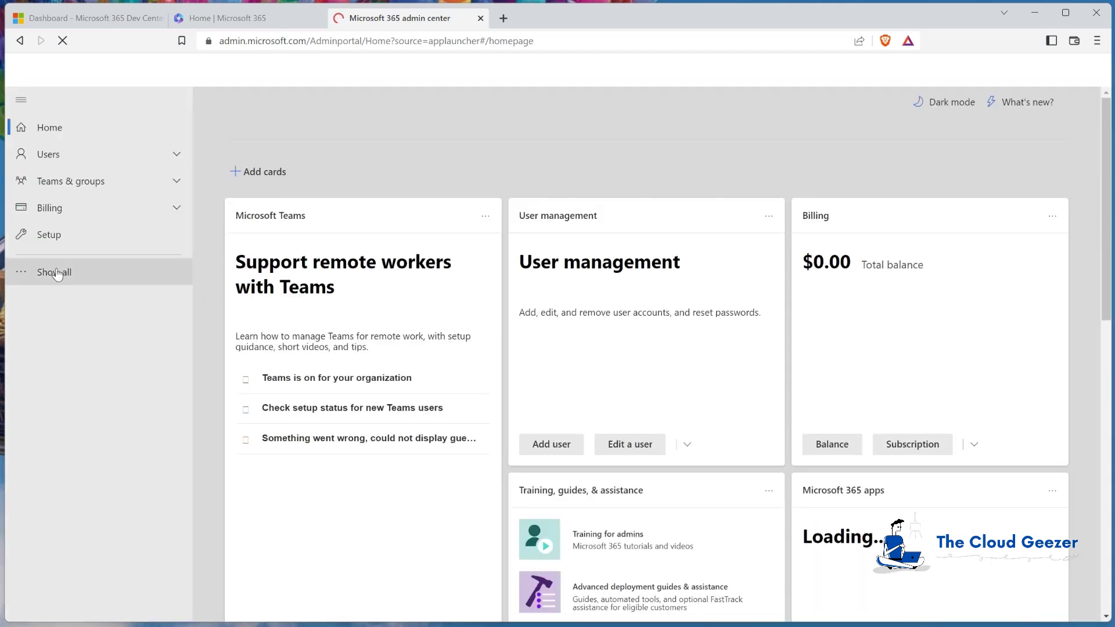
Check Billing licenses (E5 Developer, 1 of 25 assigned, 24 available), then Your products
click(54, 272)
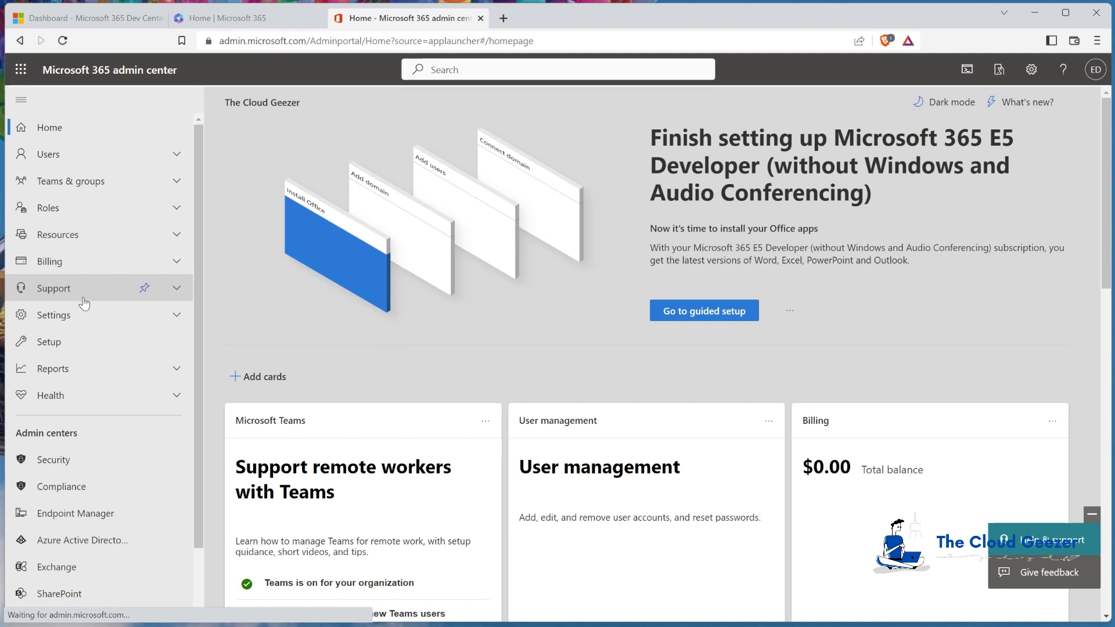
click(82, 261)
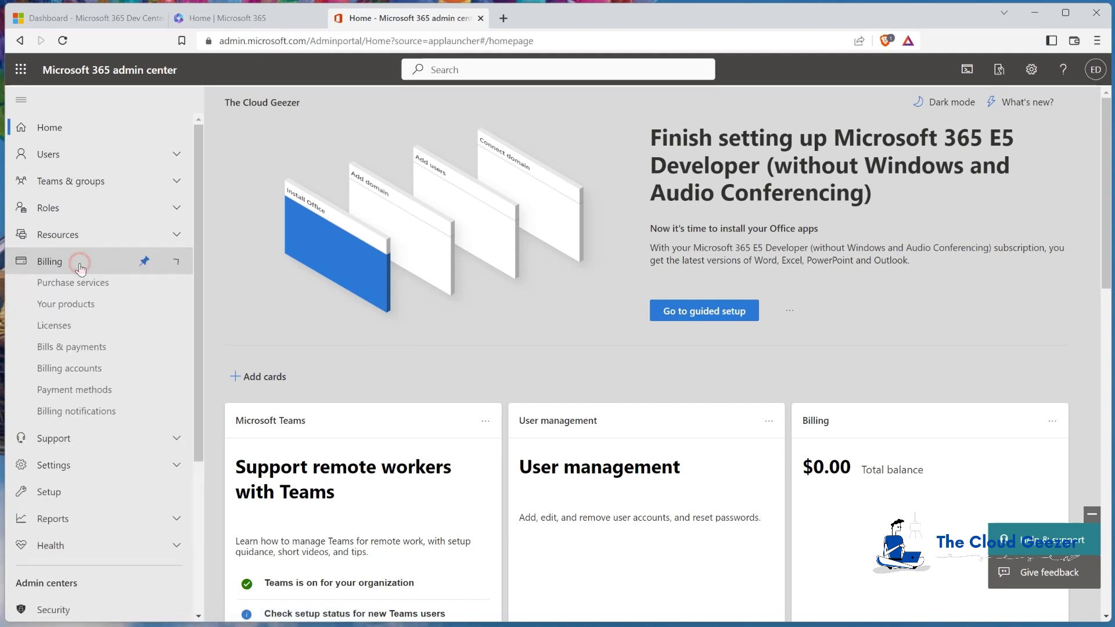
click(79, 329)
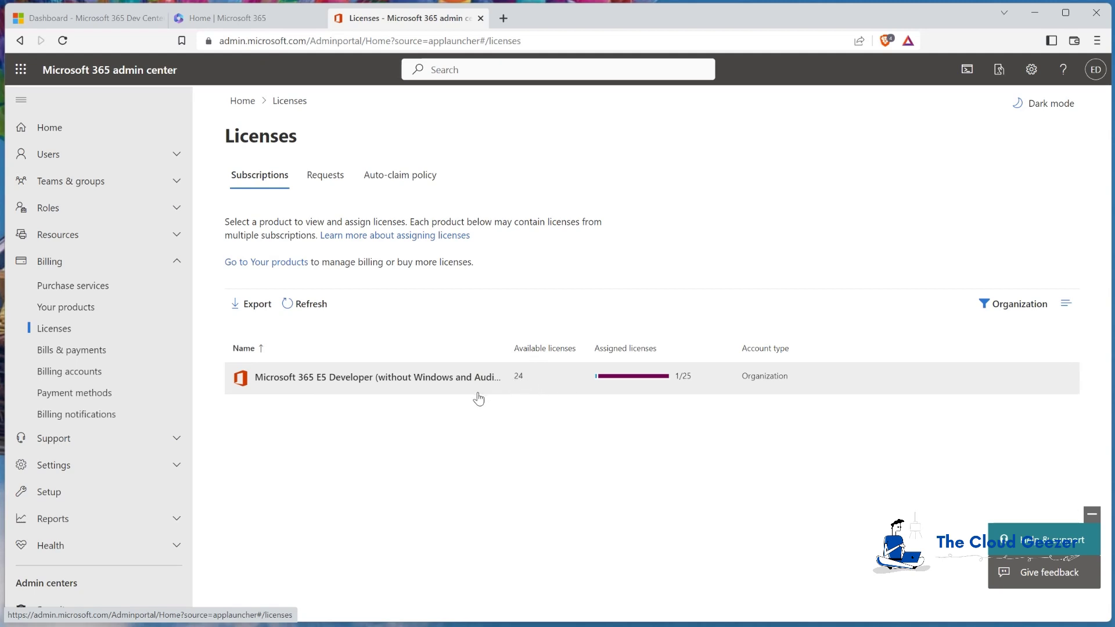
click(90, 309)
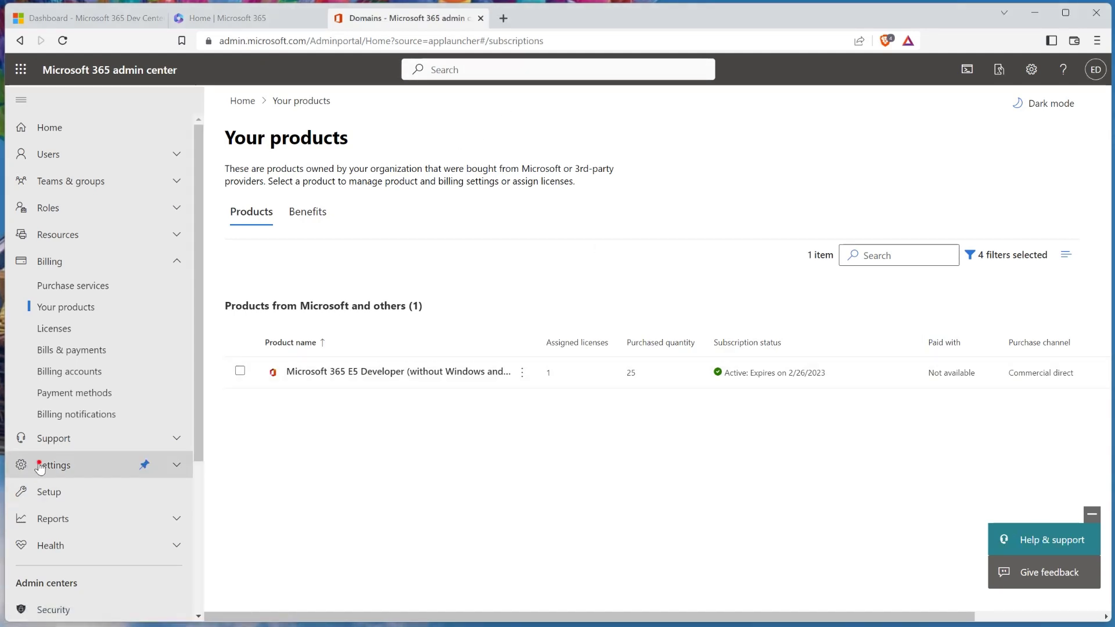
Open Settings Domains, showing tcge5demo.onmicrosoft.com as the Healthy default domain
click(125, 466)
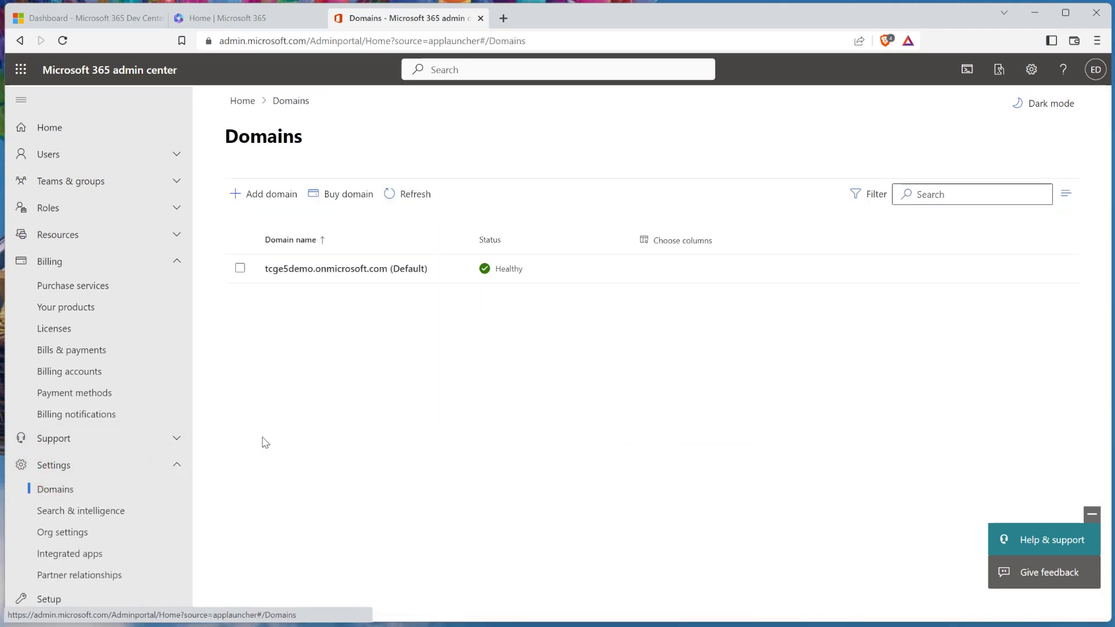